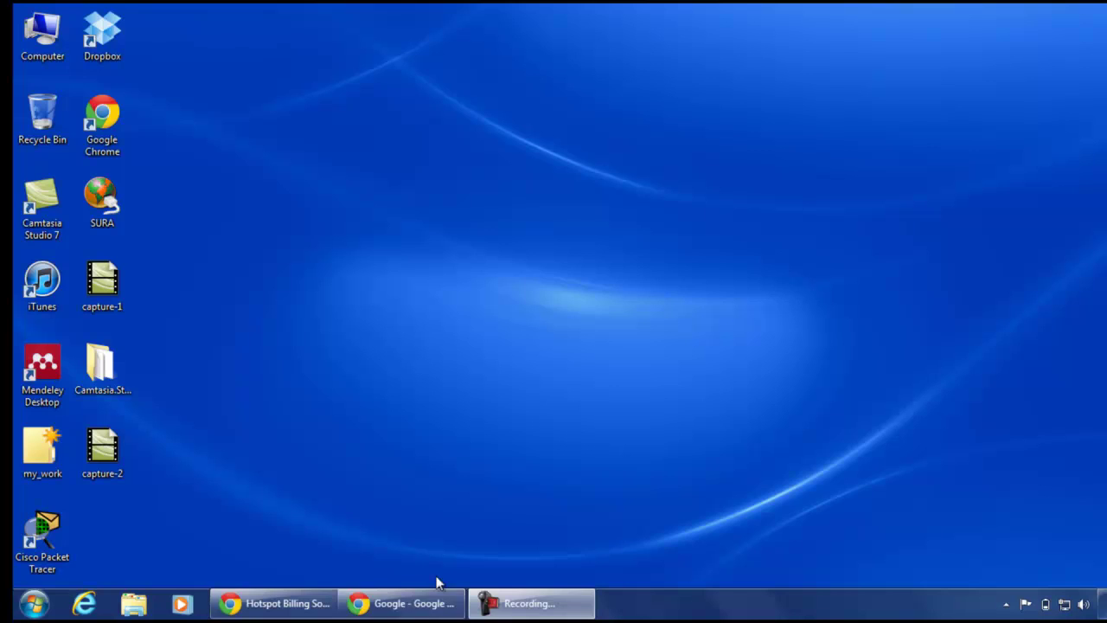
# Load the router address 192.168.3.1 in Chrome to reach the DD-WRT System Information page.
pyautogui.click(396, 606)
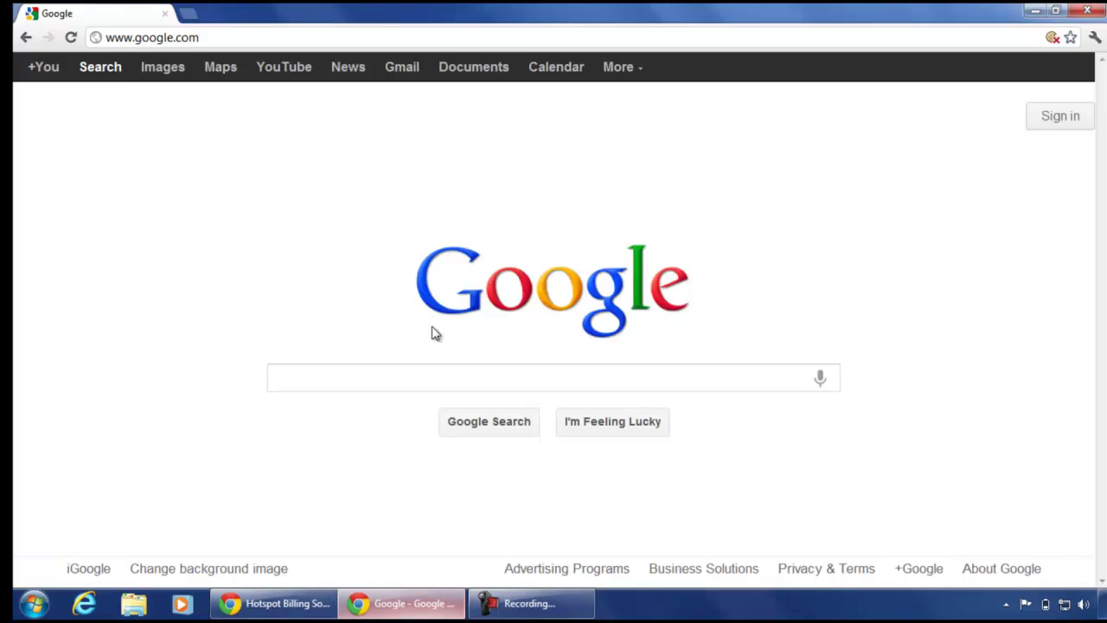
pyautogui.click(382, 39)
pyautogui.write('192.')
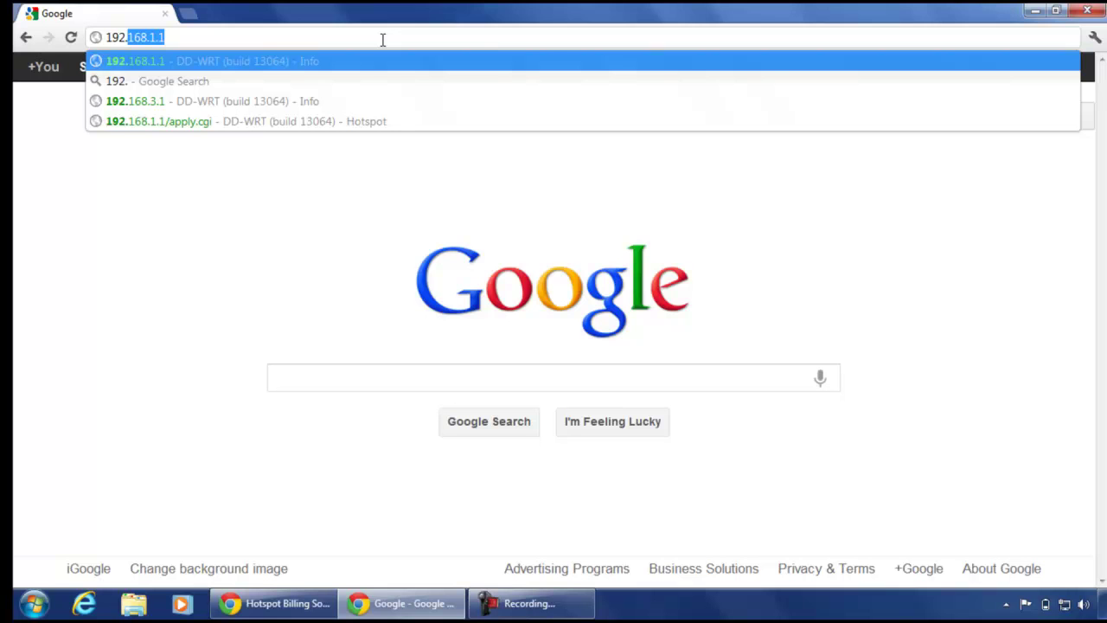
pyautogui.press('Down')
pyautogui.press('Down')
pyautogui.press('Return')
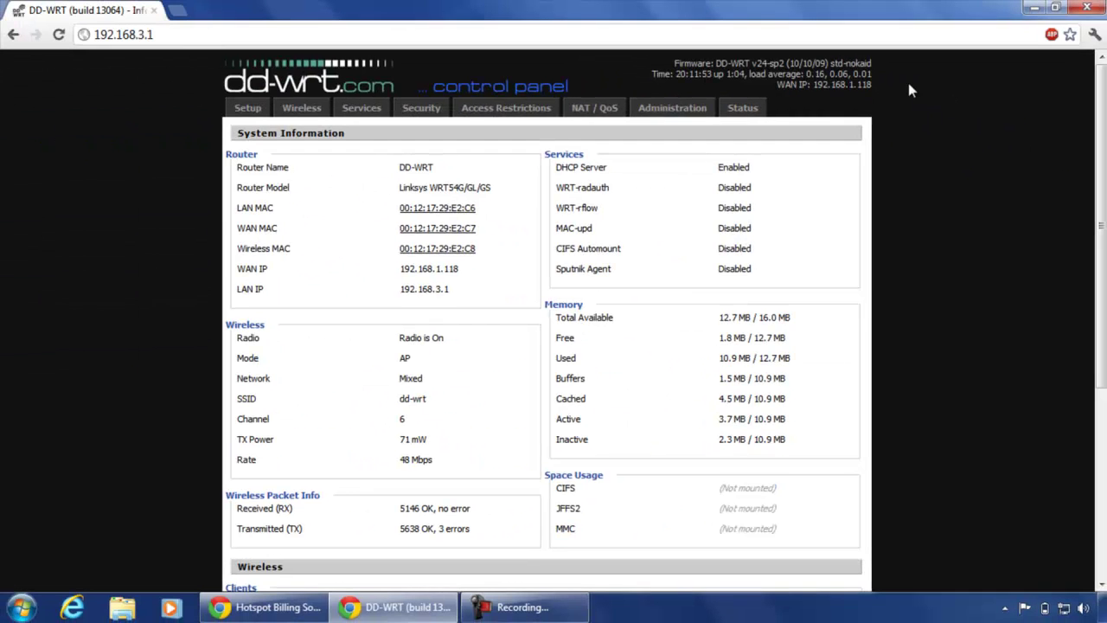
# Review the DD-WRT status page, then bring the Hotspot Billing Software window forward.
pyautogui.scroll(-4, 910, 90)
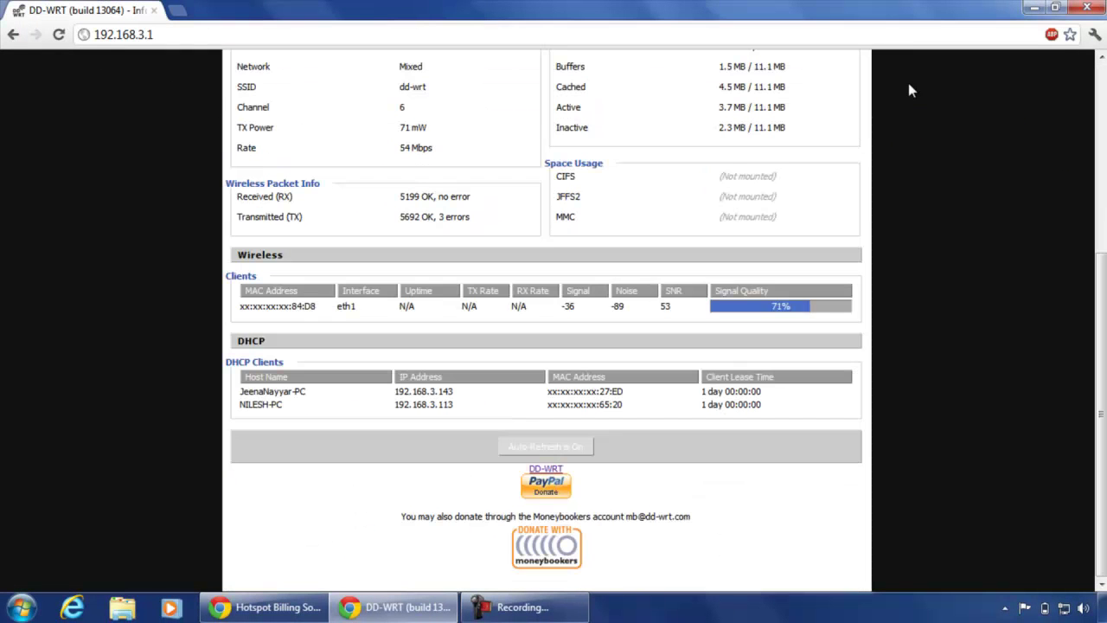
pyautogui.scroll(4, 1100, 415)
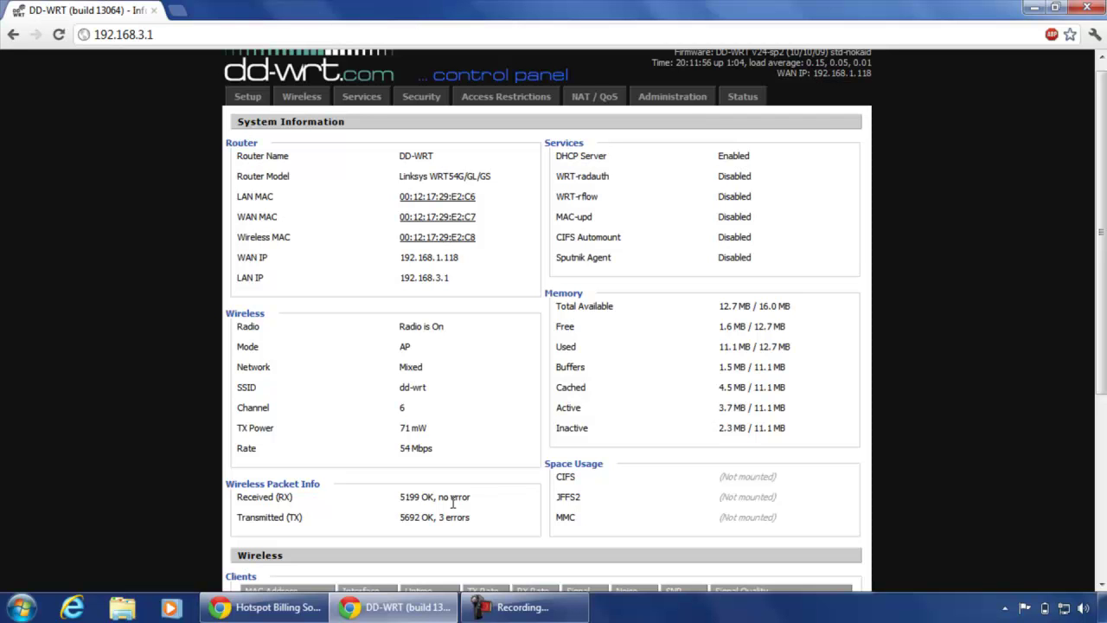
pyautogui.click(268, 607)
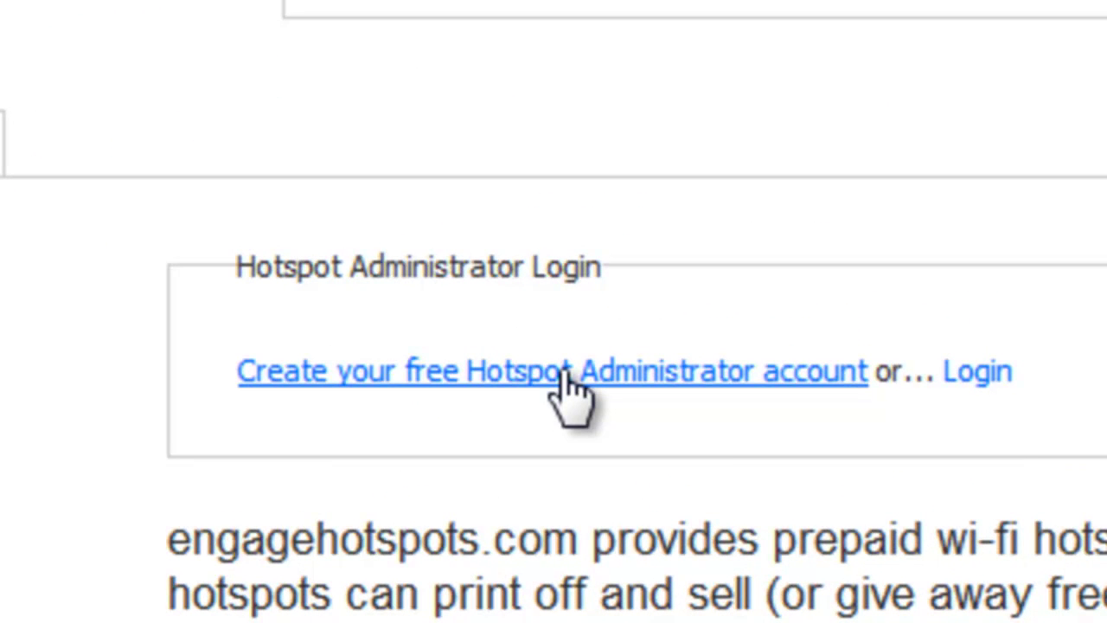
# Create the free Hotspot Administrator account on engagehotspots.com.
pyautogui.click(567, 381)
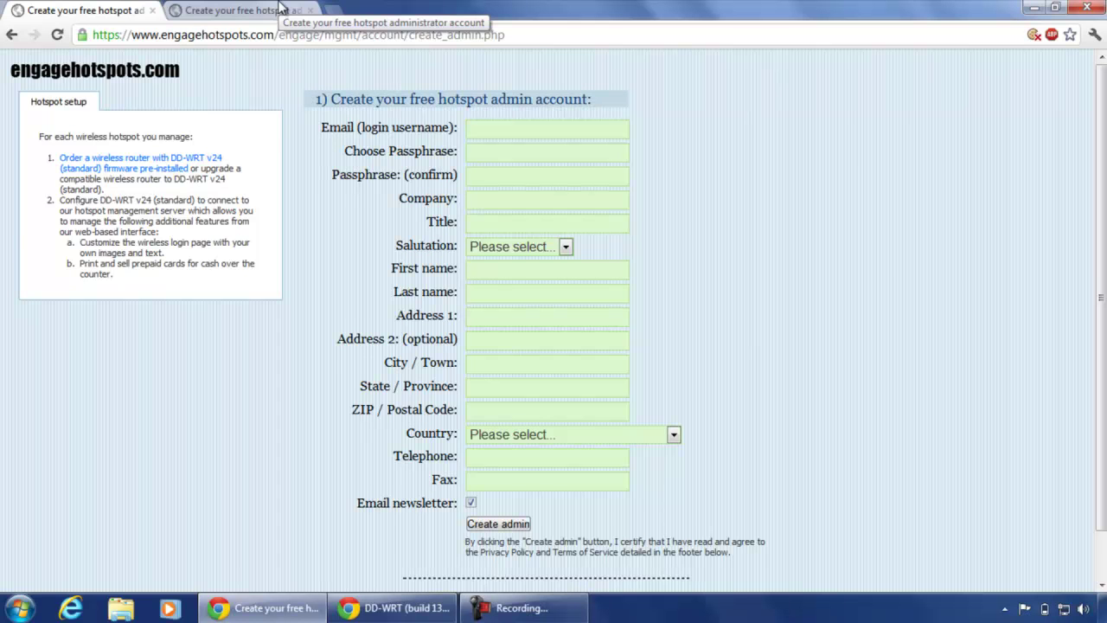
pyautogui.click(281, 10)
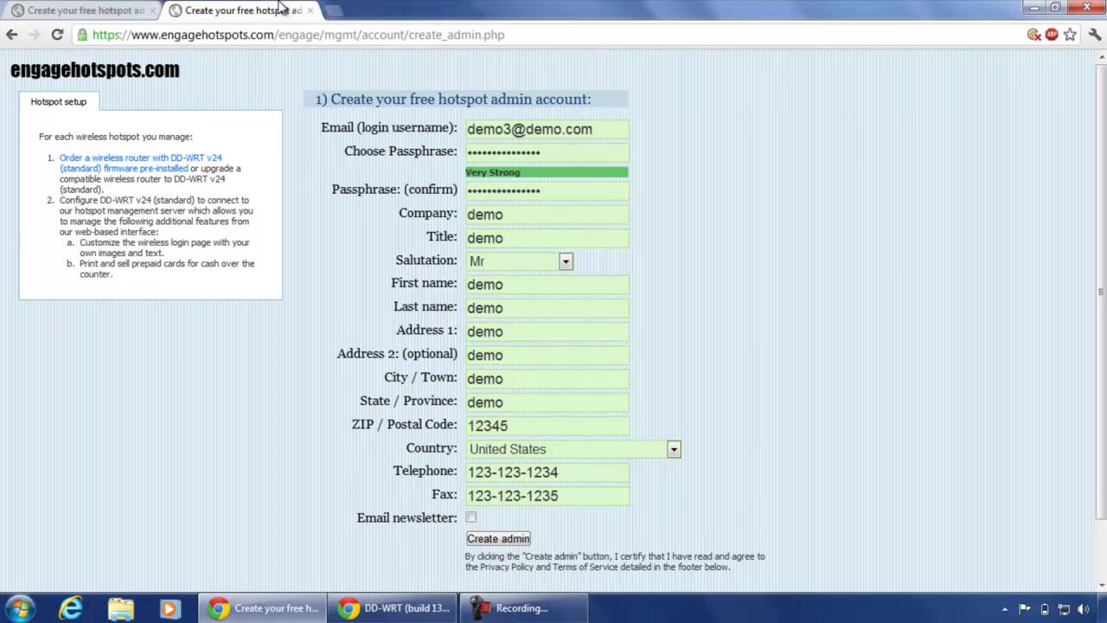
pyautogui.click(519, 540)
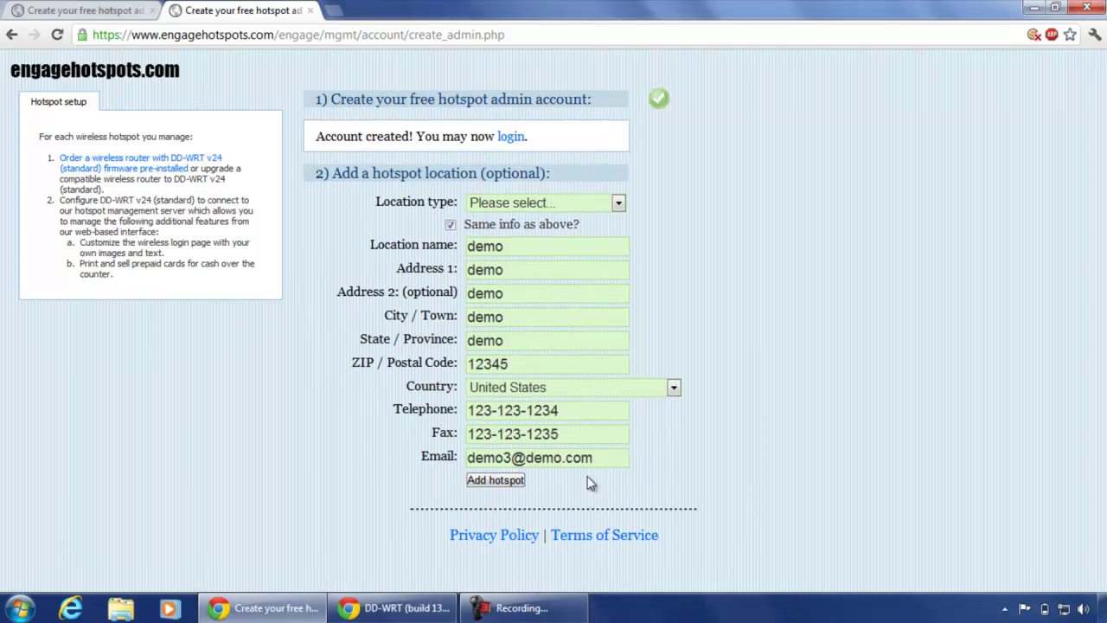
# Add the demo hotspot location with type School or University.
pyautogui.click(622, 199)
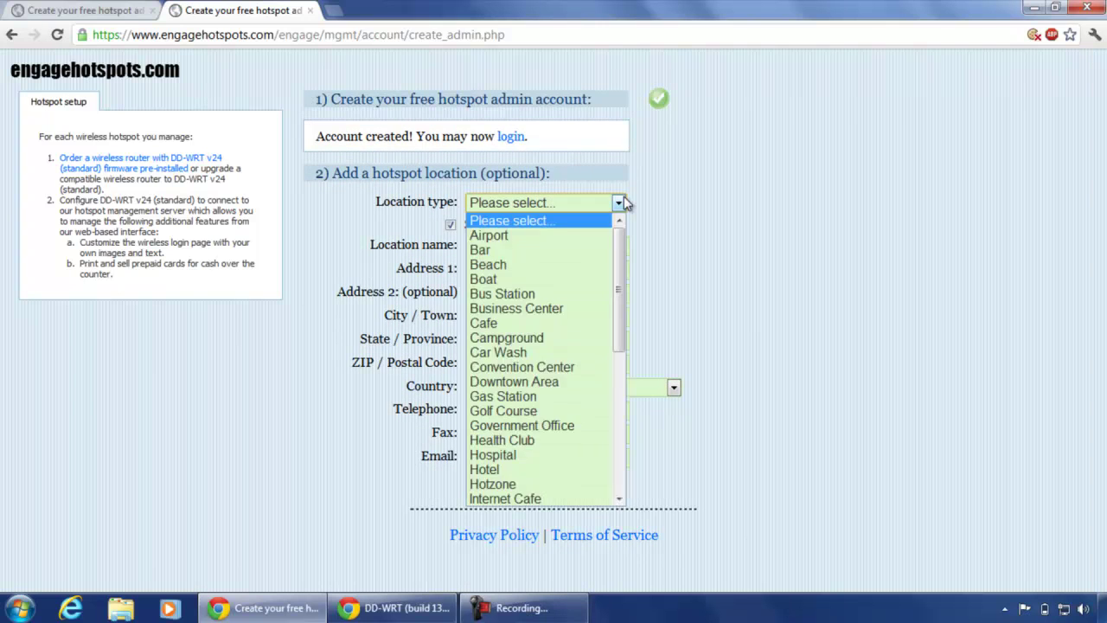
pyautogui.moveTo(623, 234); pyautogui.dragTo(619, 370)
pyautogui.click(596, 456)
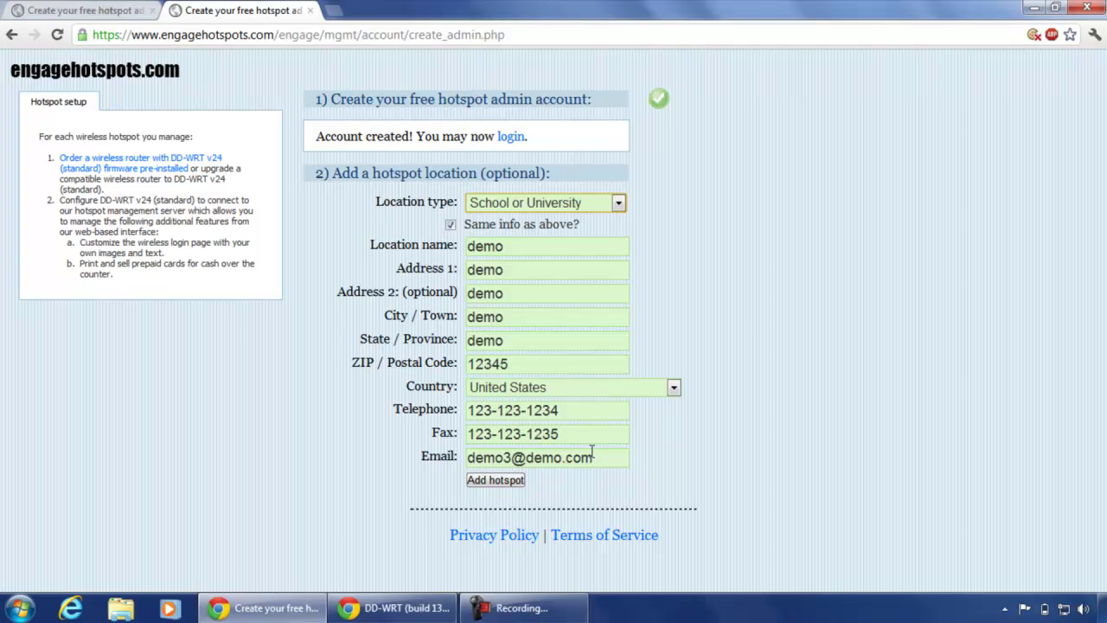
pyautogui.click(500, 482)
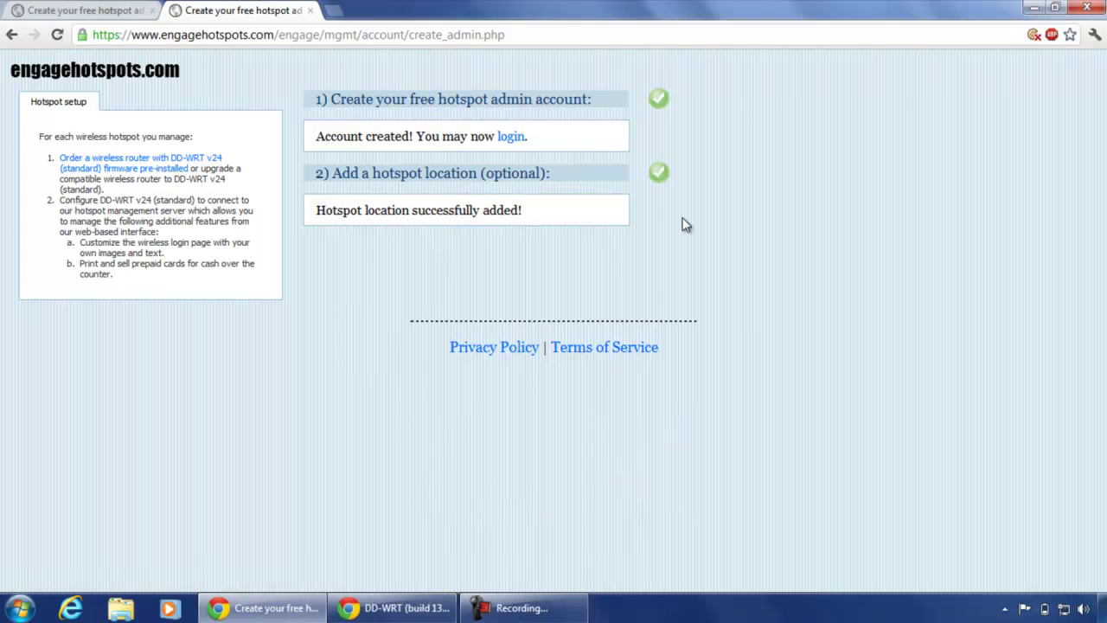
# Log in to engagehotspots.com with the hotspot admin e-mail and passphrase.
pyautogui.click(513, 139)
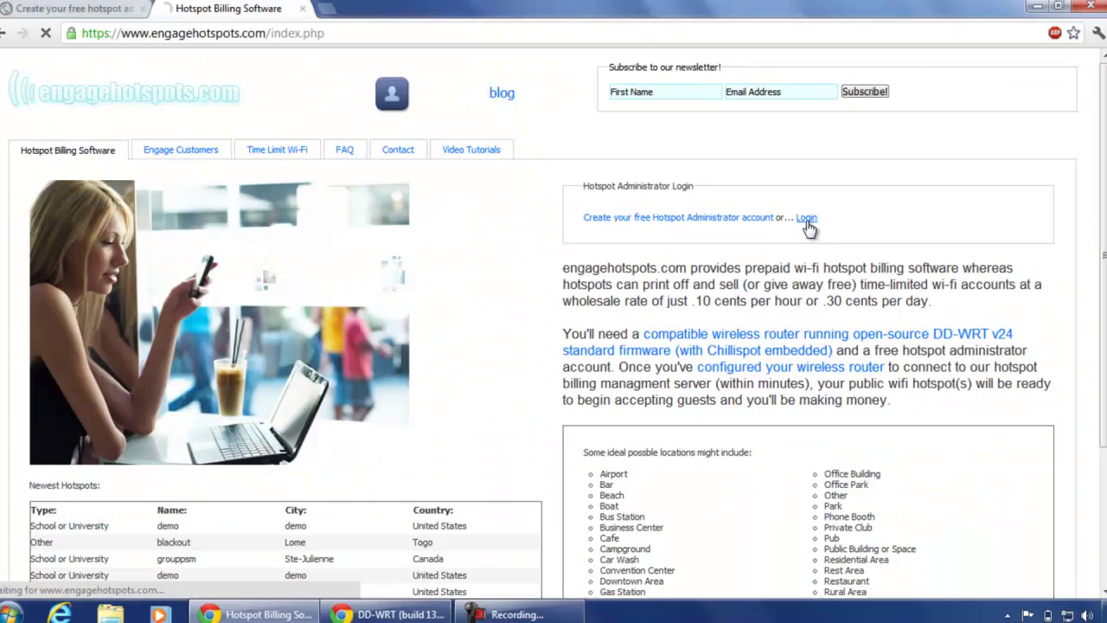
pyautogui.click(790, 303)
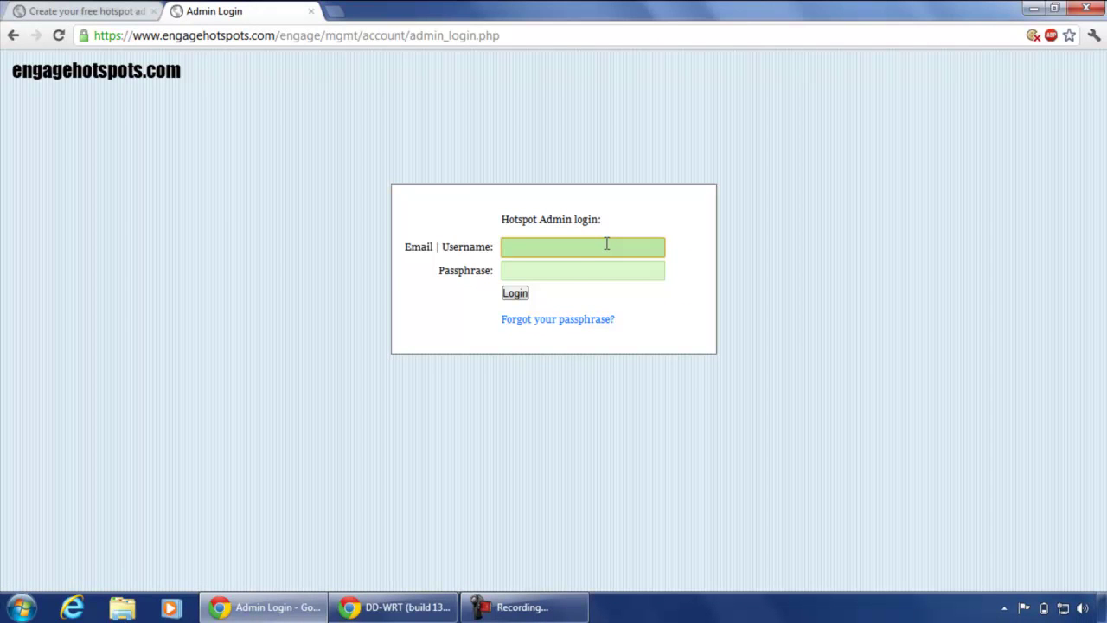
pyautogui.write('demo3@demo.')
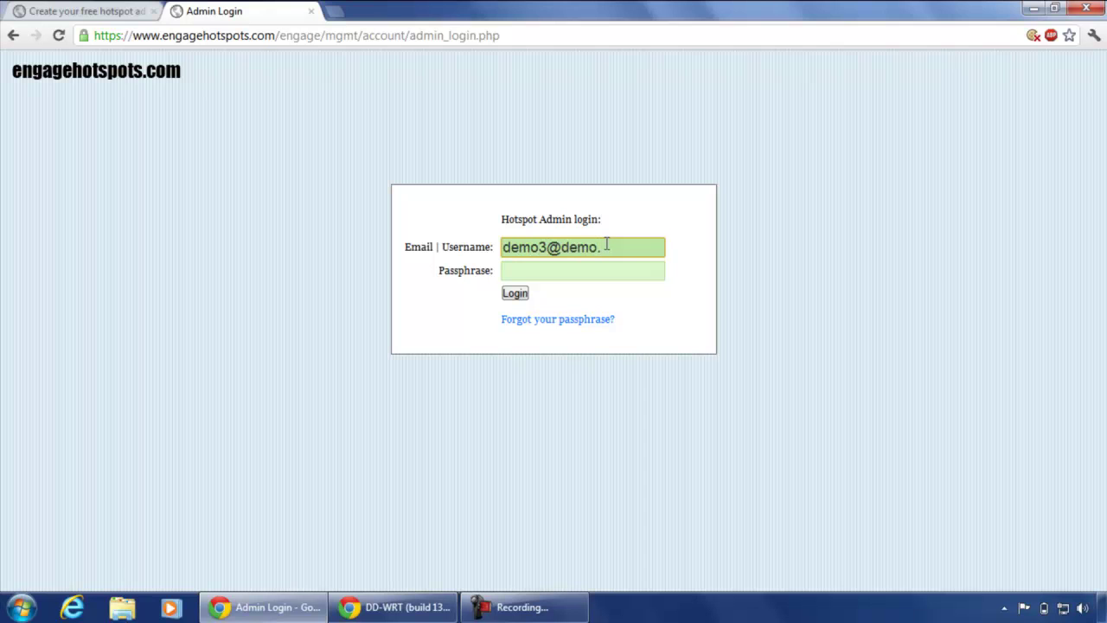
pyautogui.write('com')
pyautogui.press('Tab')
pyautogui.write('demo')
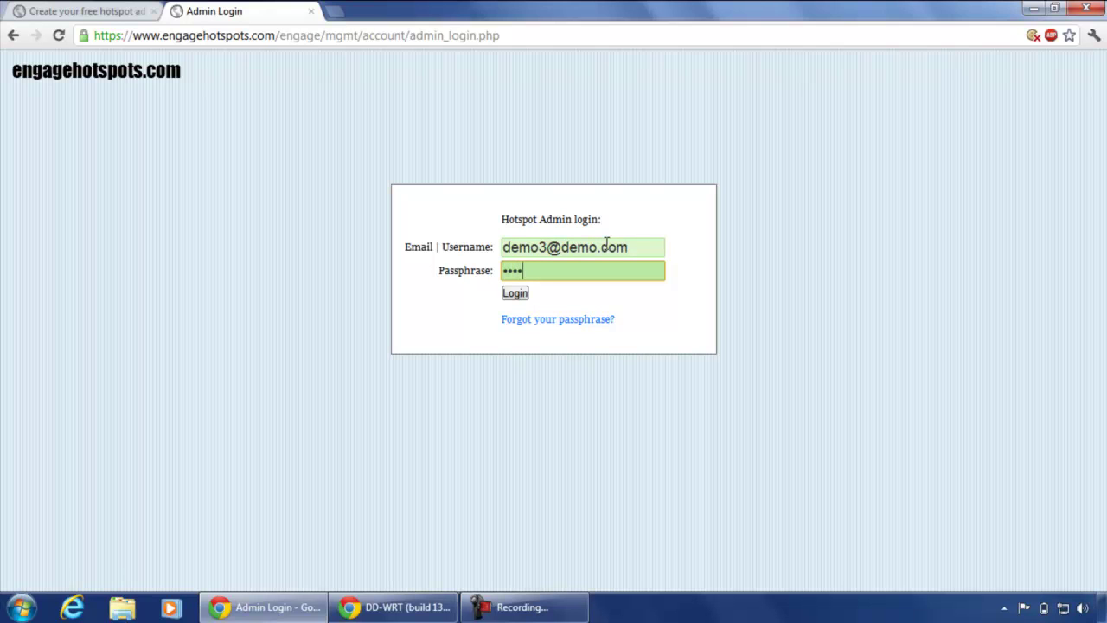
pyautogui.write('3demo3demo3')
pyautogui.click(511, 296)
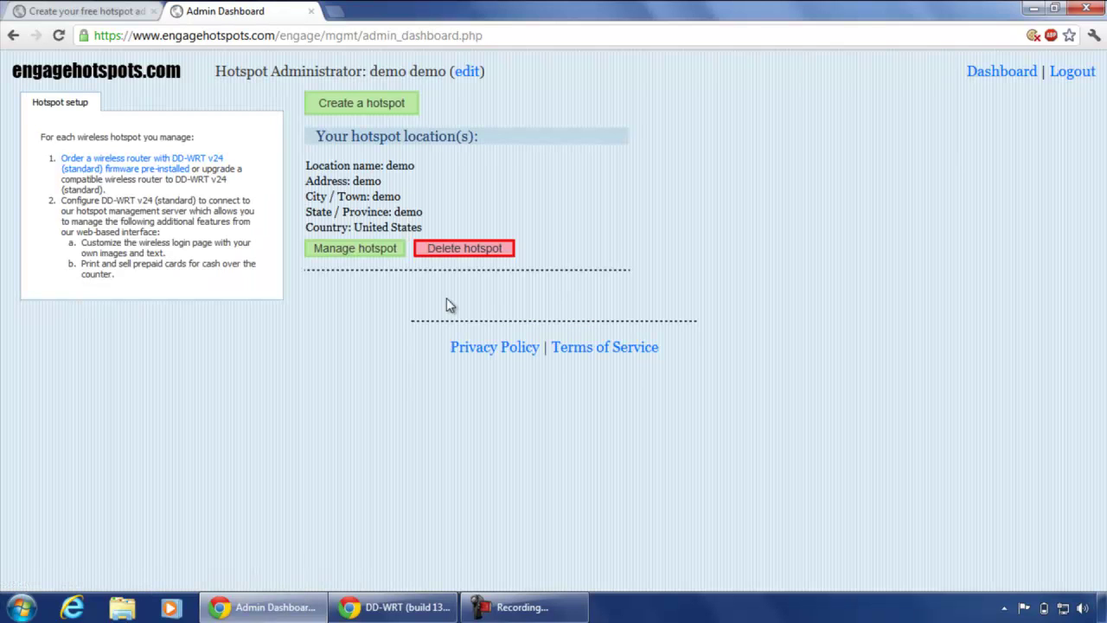
# Open the demo hotspot's Configure DD-WRT tab and read its Chillispot settings.
pyautogui.click(365, 250)
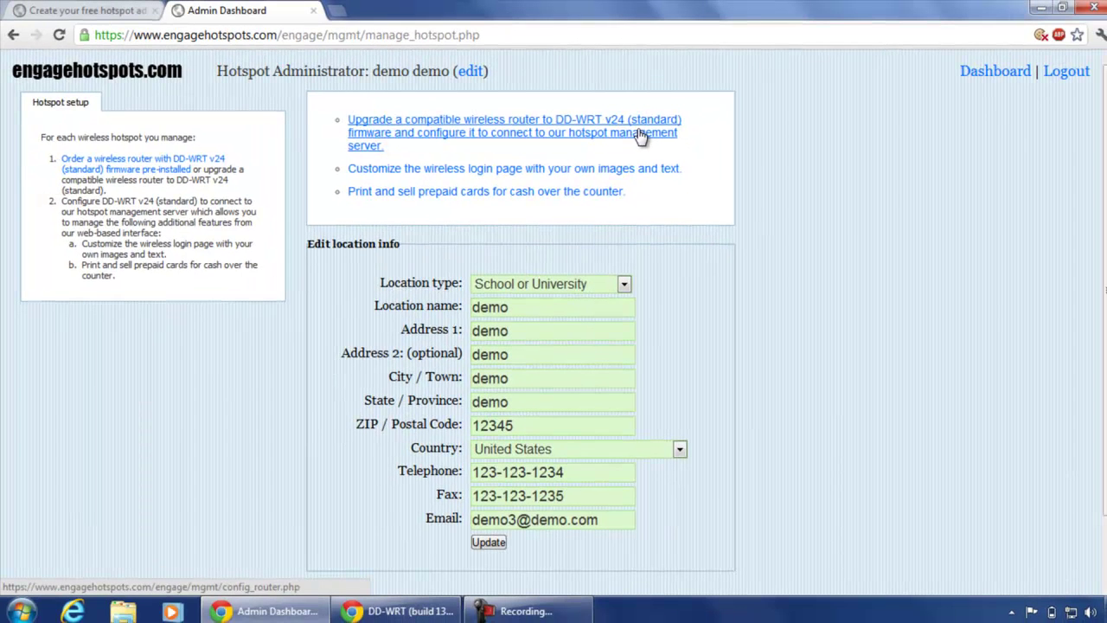
pyautogui.click(640, 137)
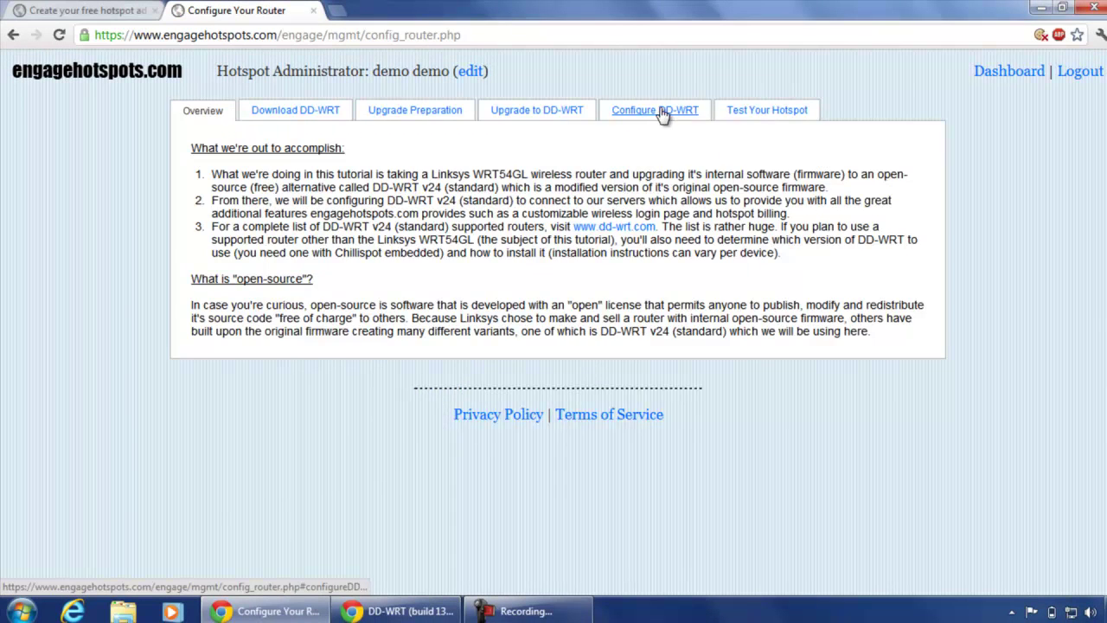
pyautogui.click(662, 113)
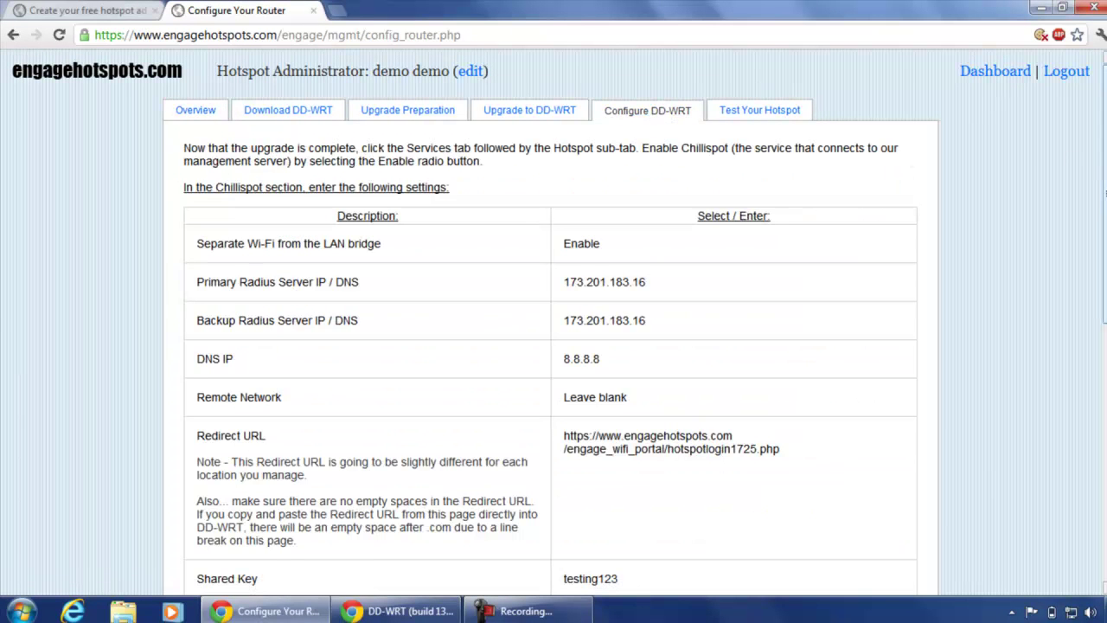
pyautogui.scroll(-3, 553, 346)
pyautogui.scroll(-4, 554, 346)
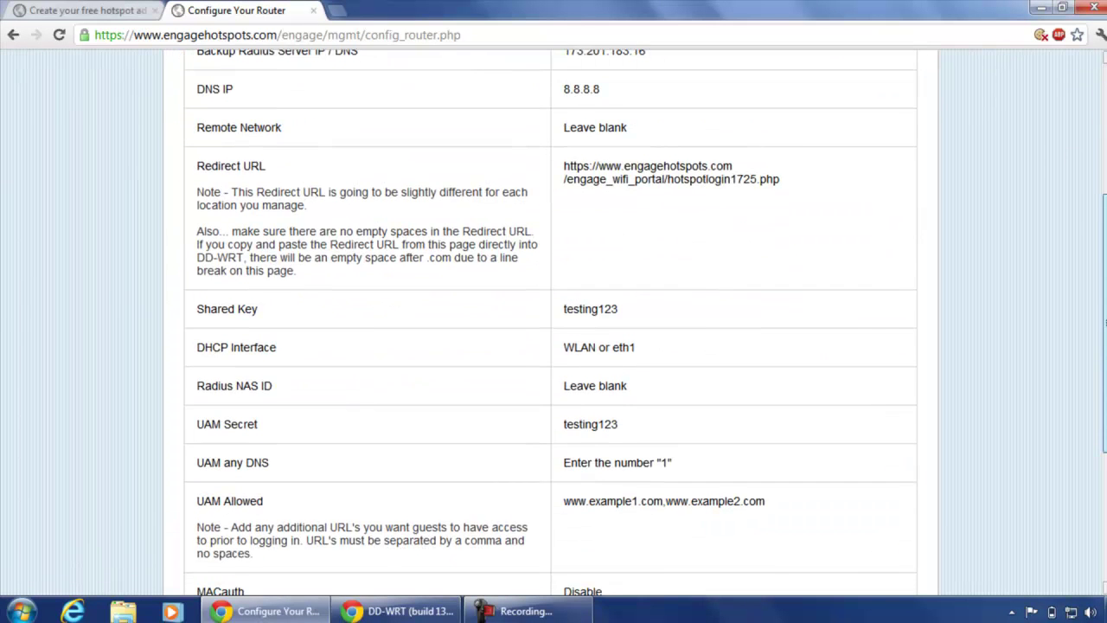
pyautogui.scroll(6, 554, 346)
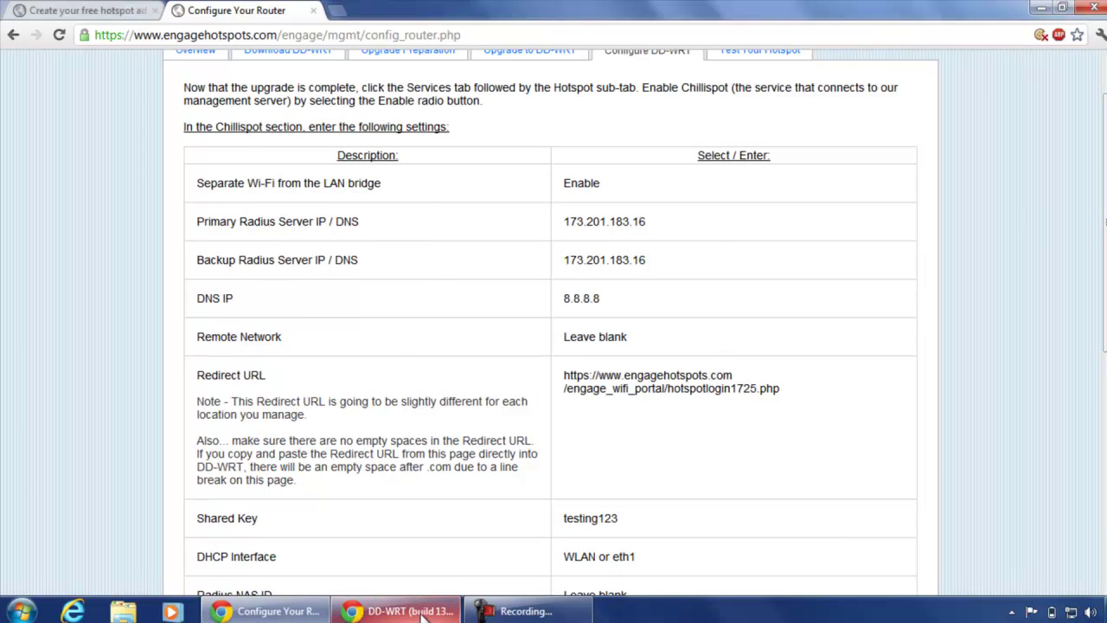
# Sign in to the DD-WRT Services page with the router username and password.
pyautogui.click(400, 611)
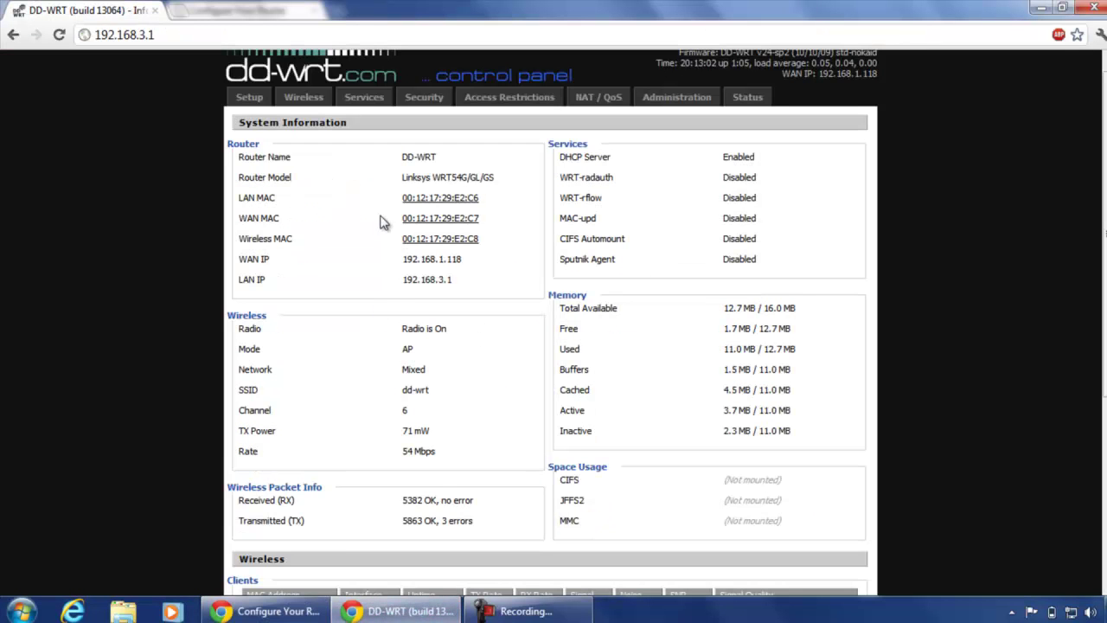
pyautogui.click(374, 102)
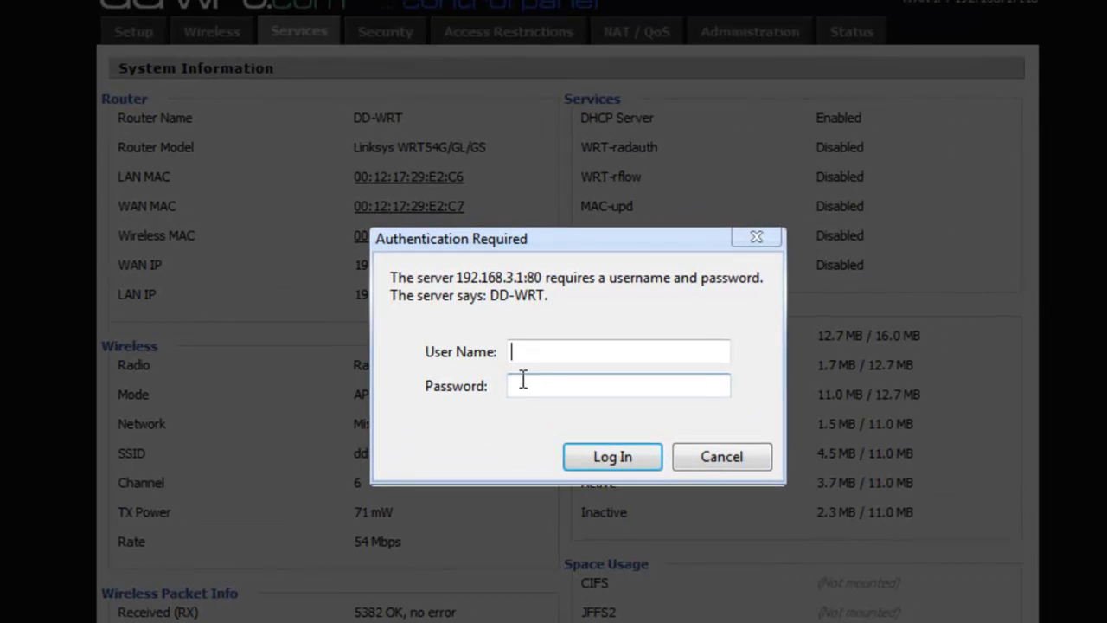
pyautogui.write('rootq')
pyautogui.click(522, 380)
pyautogui.write('admin')
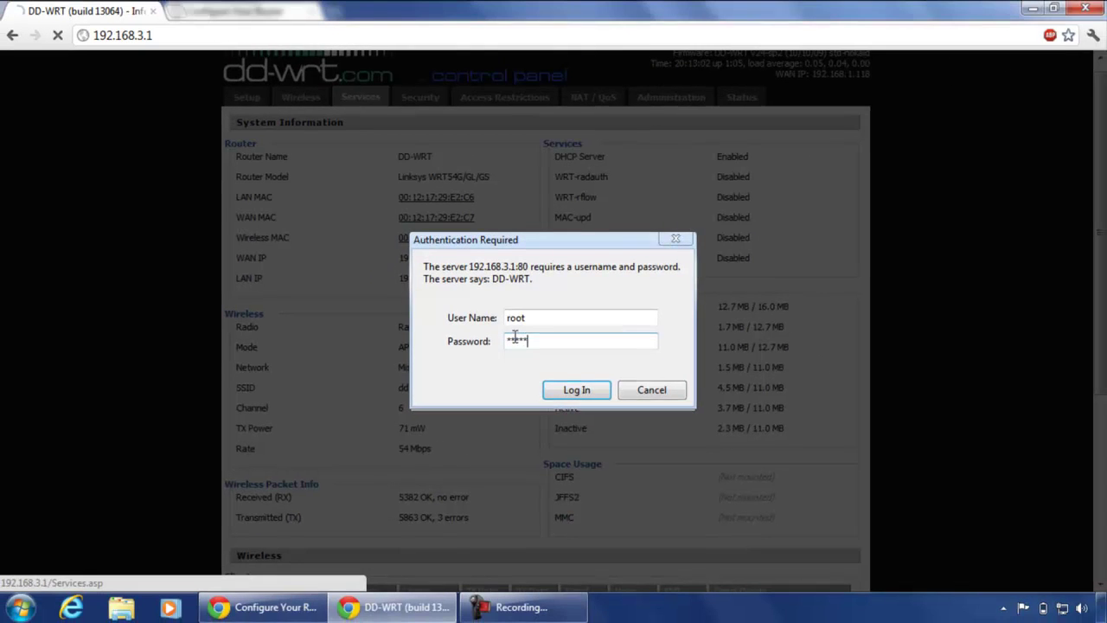
pyautogui.click(576, 386)
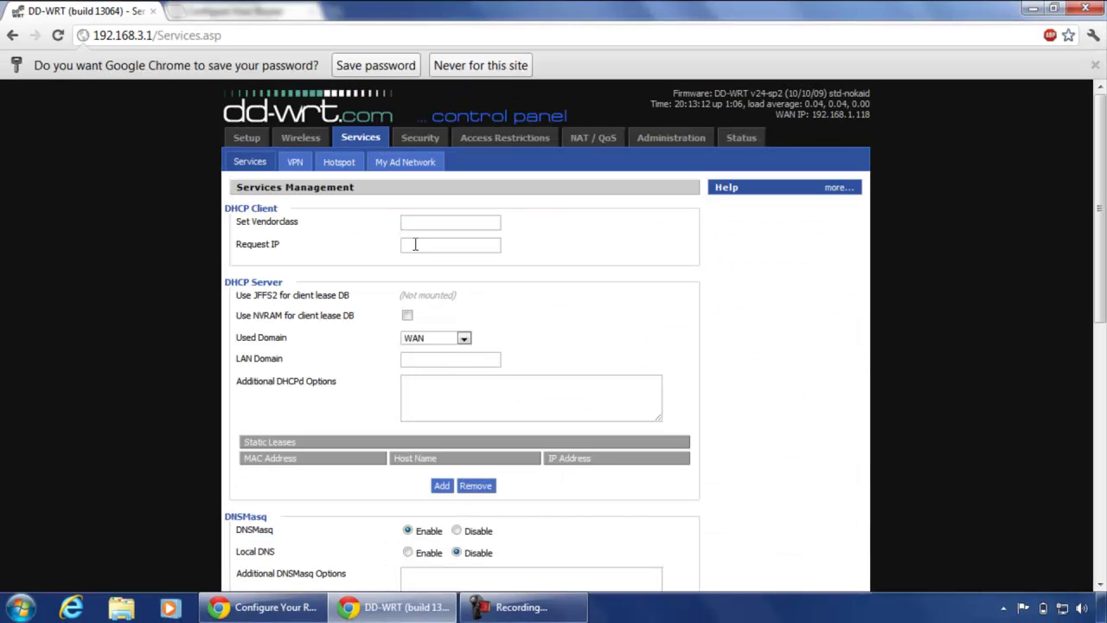
pyautogui.click(474, 66)
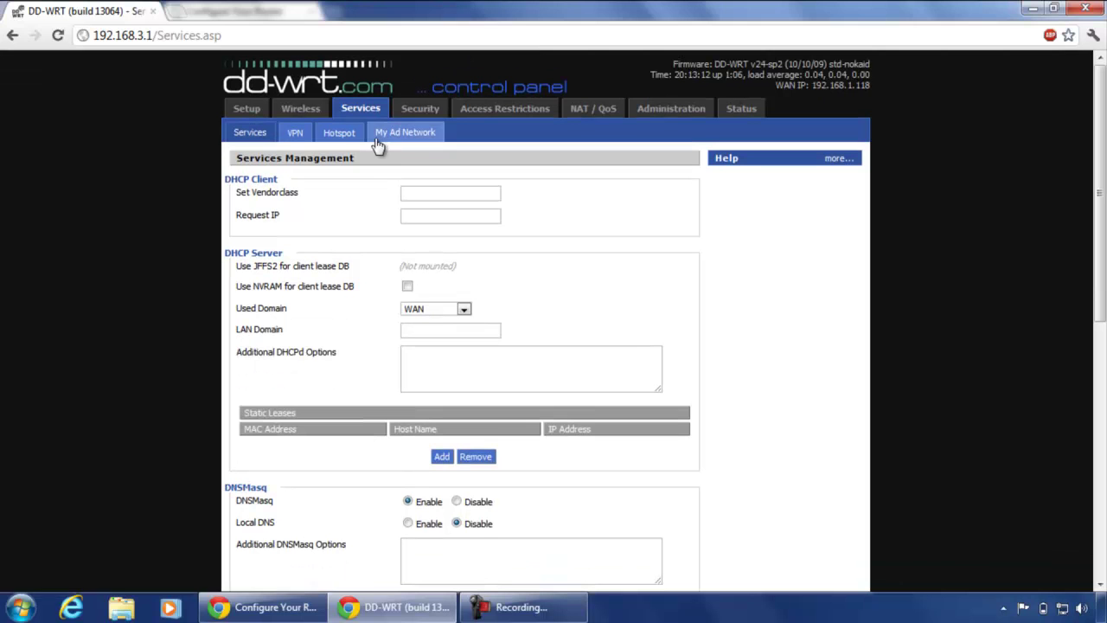
# Check the Hotspot page's Chillispot settings against the engagehotspots instructions and apply them.
pyautogui.click(339, 138)
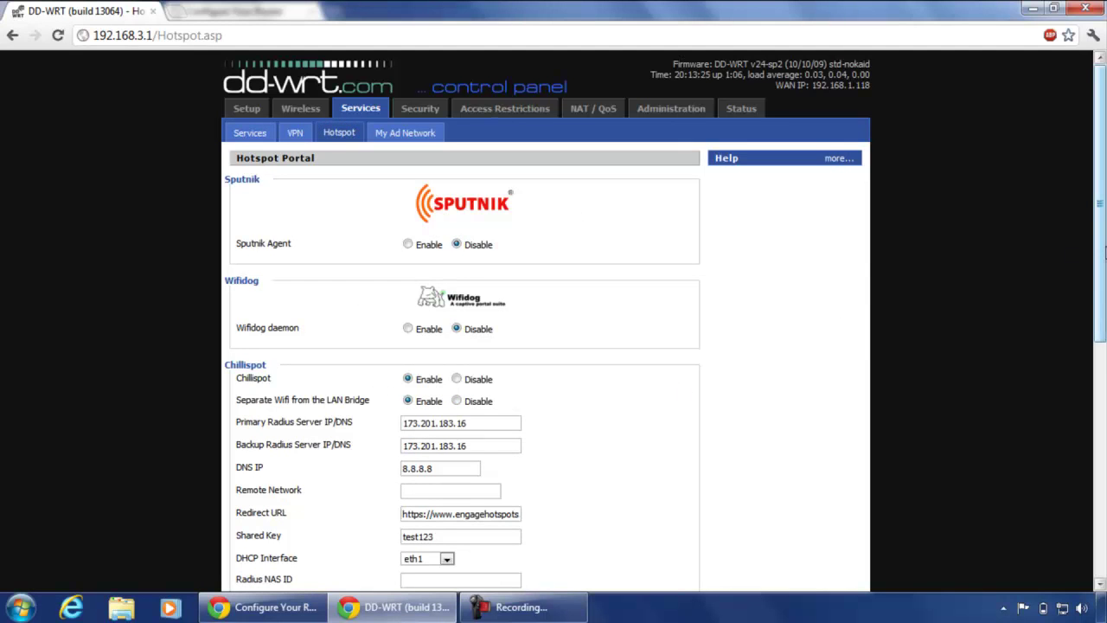
pyautogui.moveTo(1102, 254); pyautogui.dragTo(1104, 325)
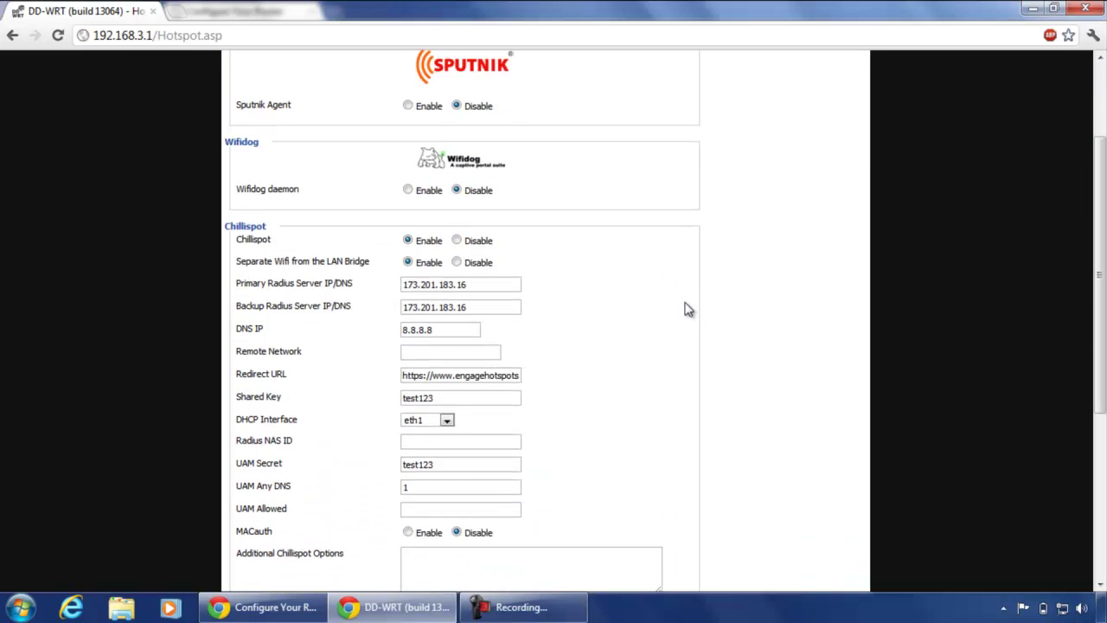
pyautogui.click(263, 608)
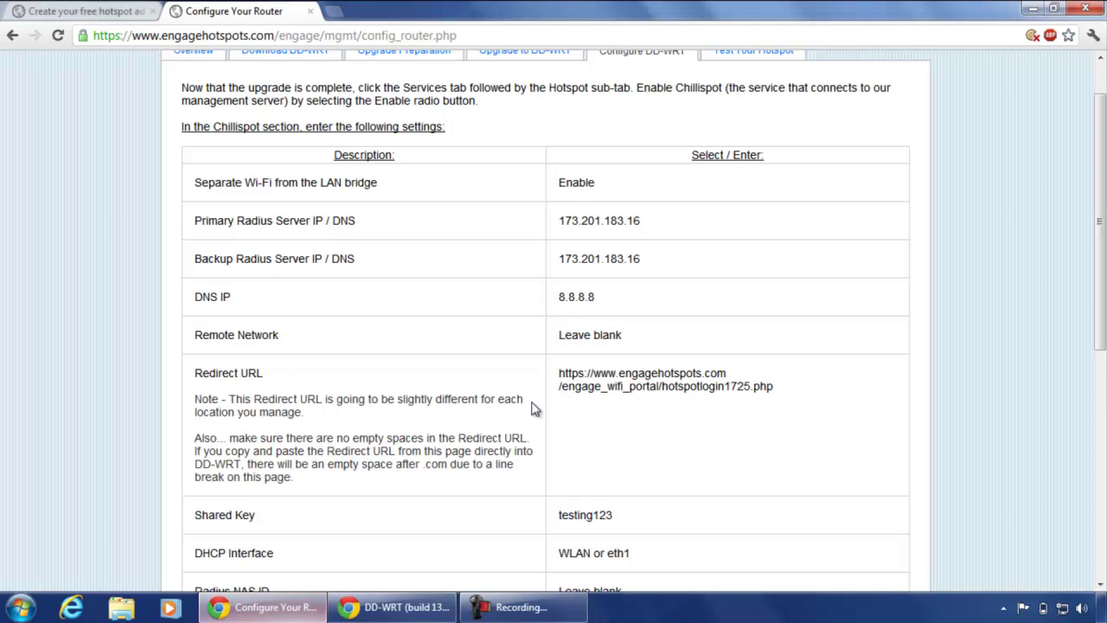
pyautogui.hotkey('alt', 'Tab')
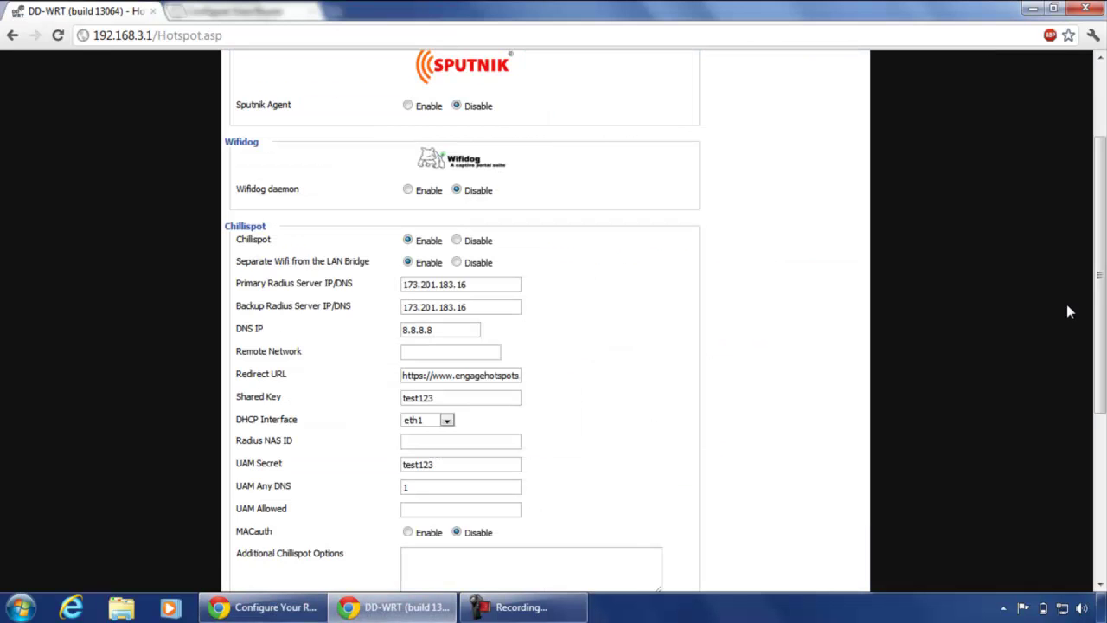
pyautogui.moveTo(1101, 297); pyautogui.dragTo(1101, 457)
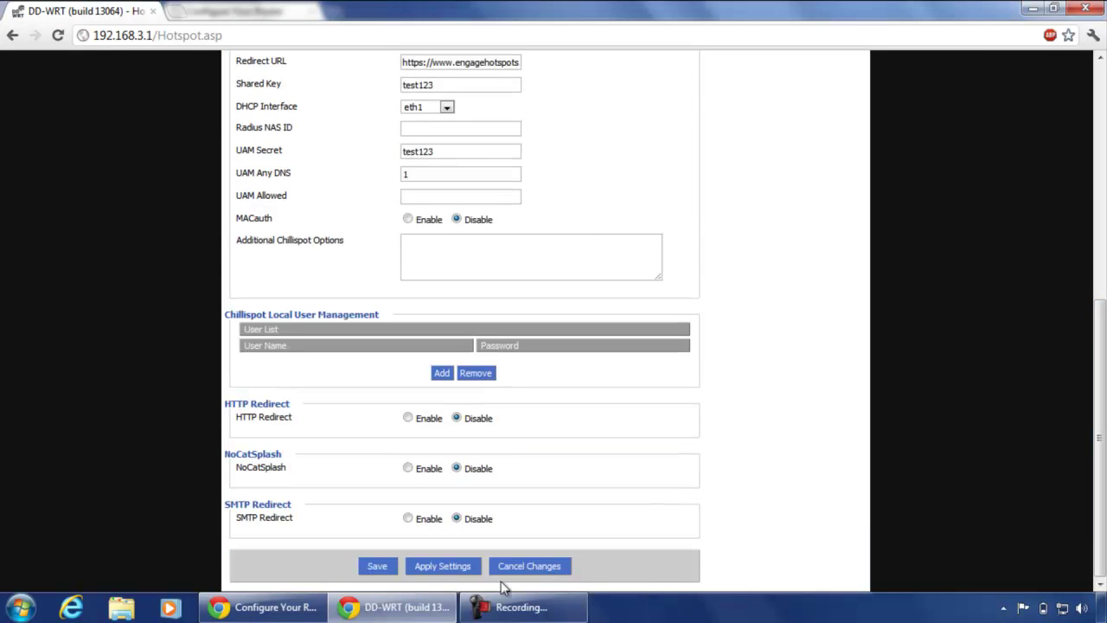
pyautogui.click(441, 566)
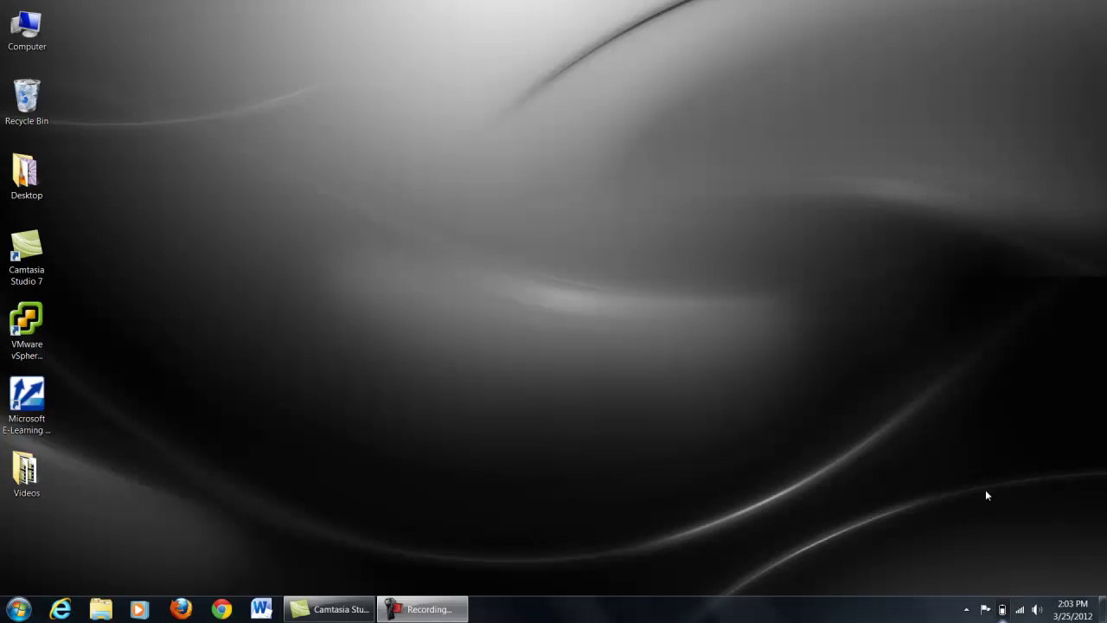
# Expand and collapse the dd-wrt entry in the tray's wireless network list.
pyautogui.click(1020, 609)
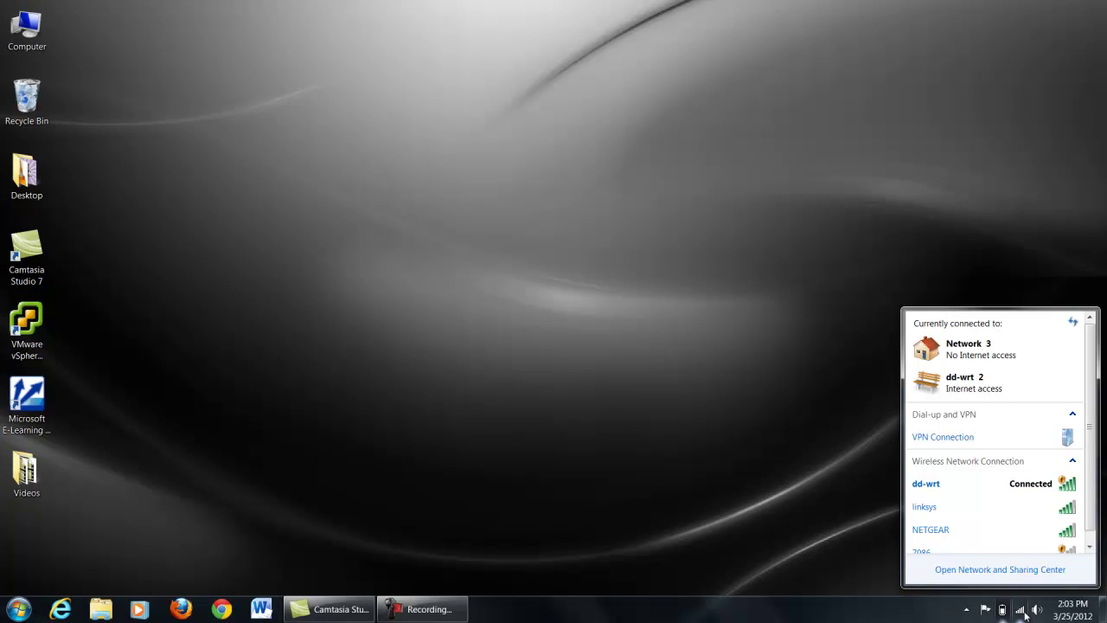
pyautogui.click(946, 428)
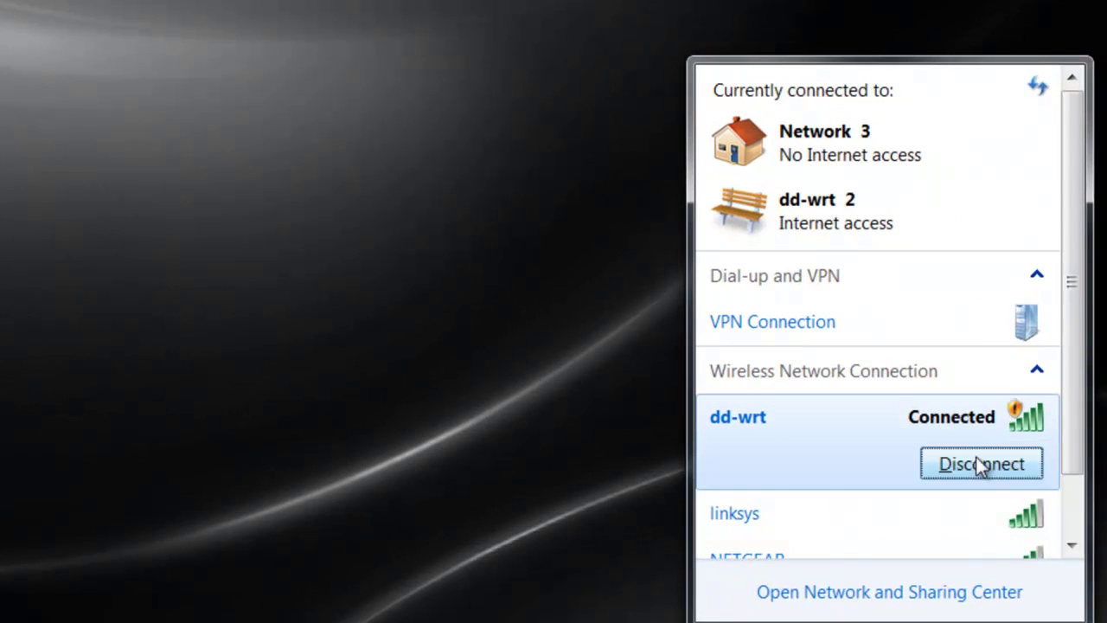
pyautogui.click(725, 481)
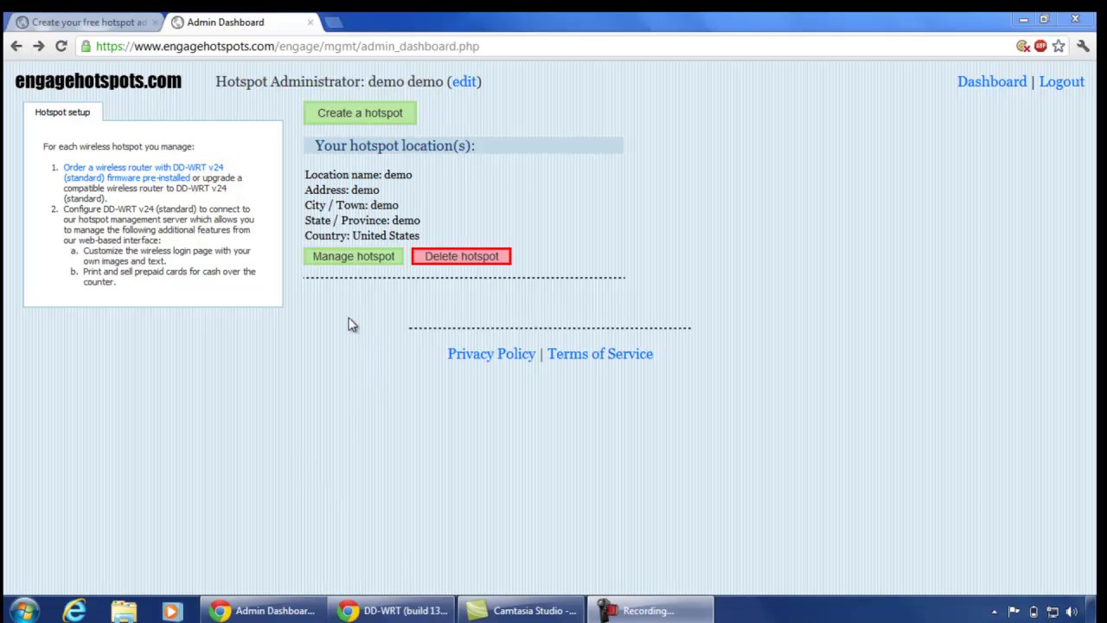
# Open the demo hotspot's 'Print and sell prepaid cards' page.
pyautogui.click(365, 259)
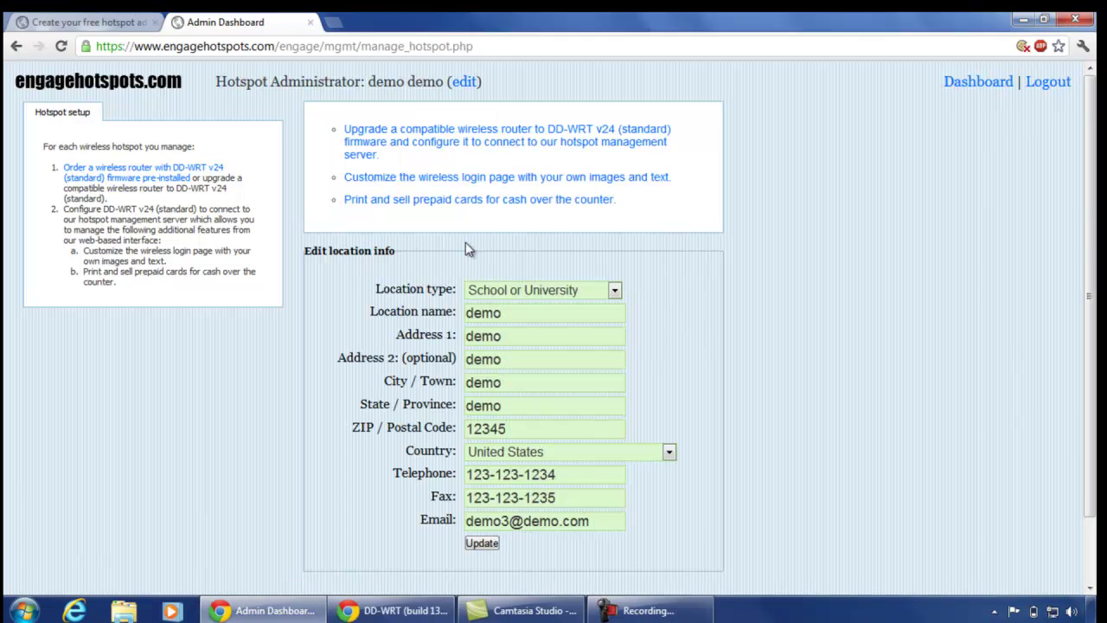
pyautogui.click(533, 203)
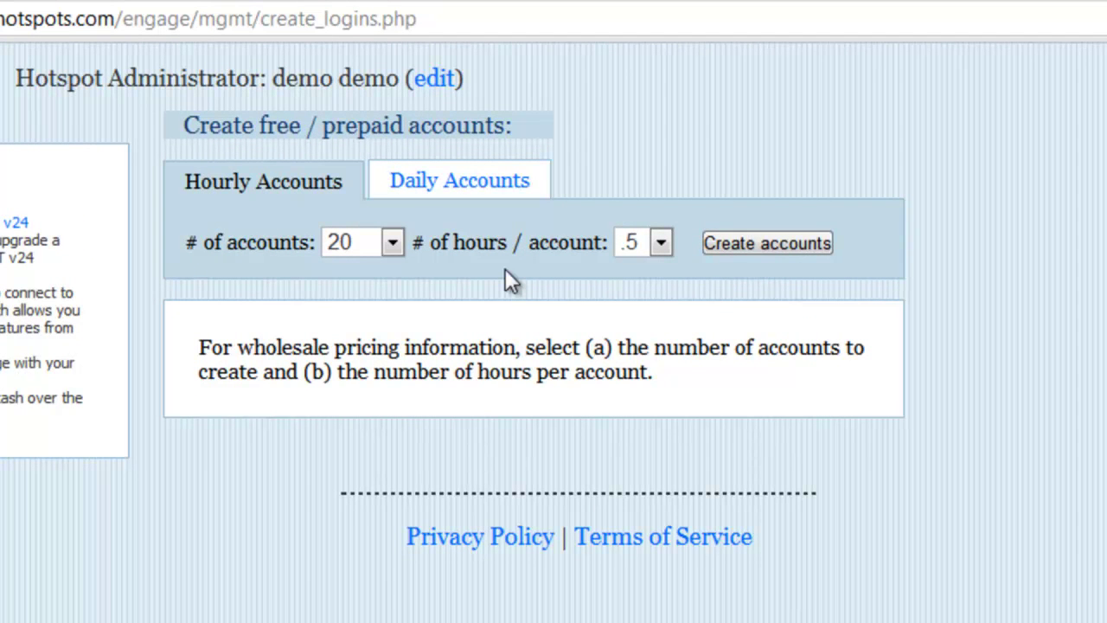
# Create 20 prepaid accounts of 0.5 hours each.
pyautogui.click(392, 243)
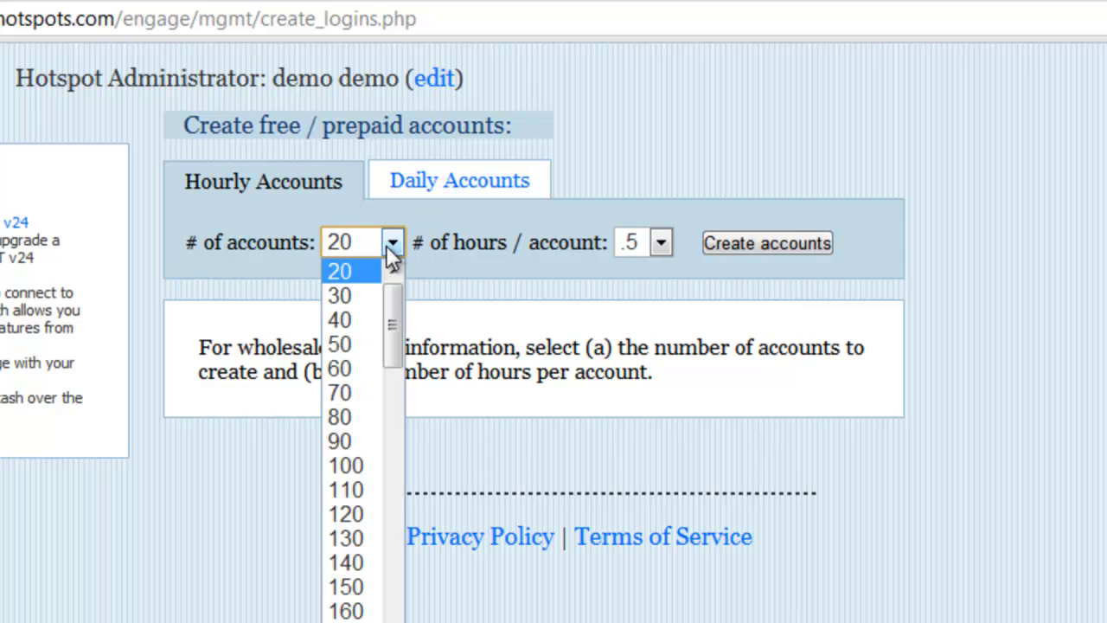
pyautogui.click(392, 246)
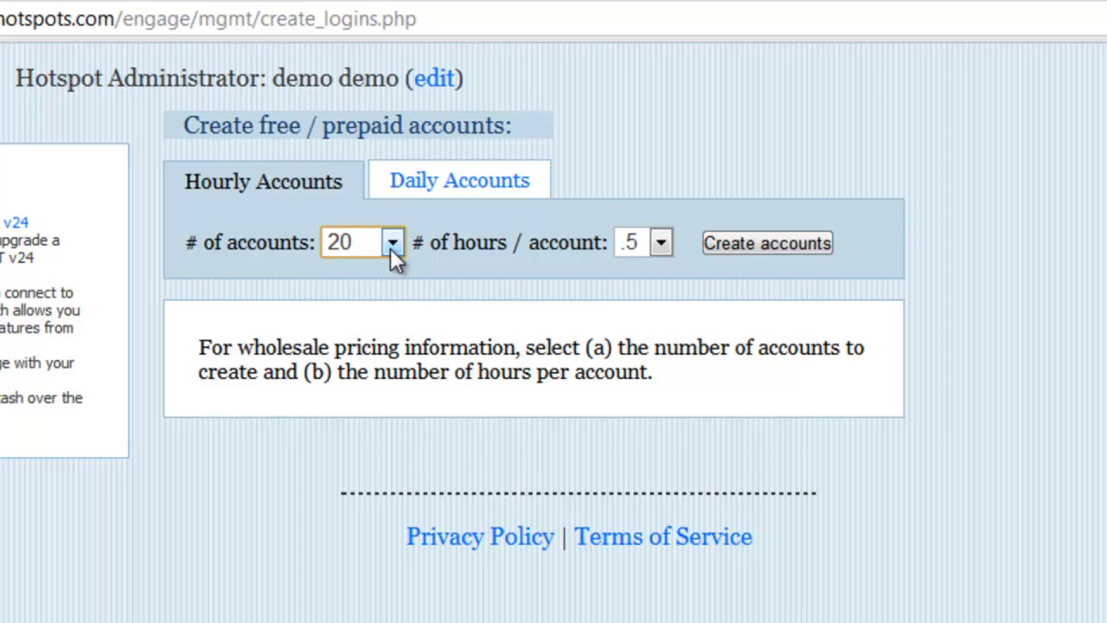
pyautogui.click(670, 236)
pyautogui.click(671, 235)
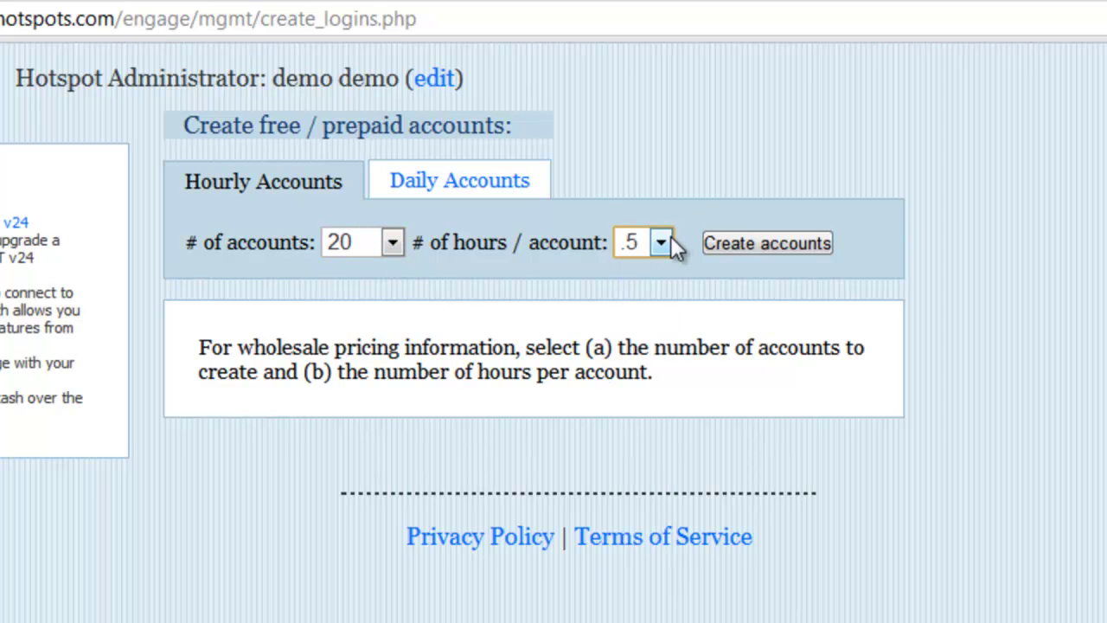
pyautogui.click(748, 245)
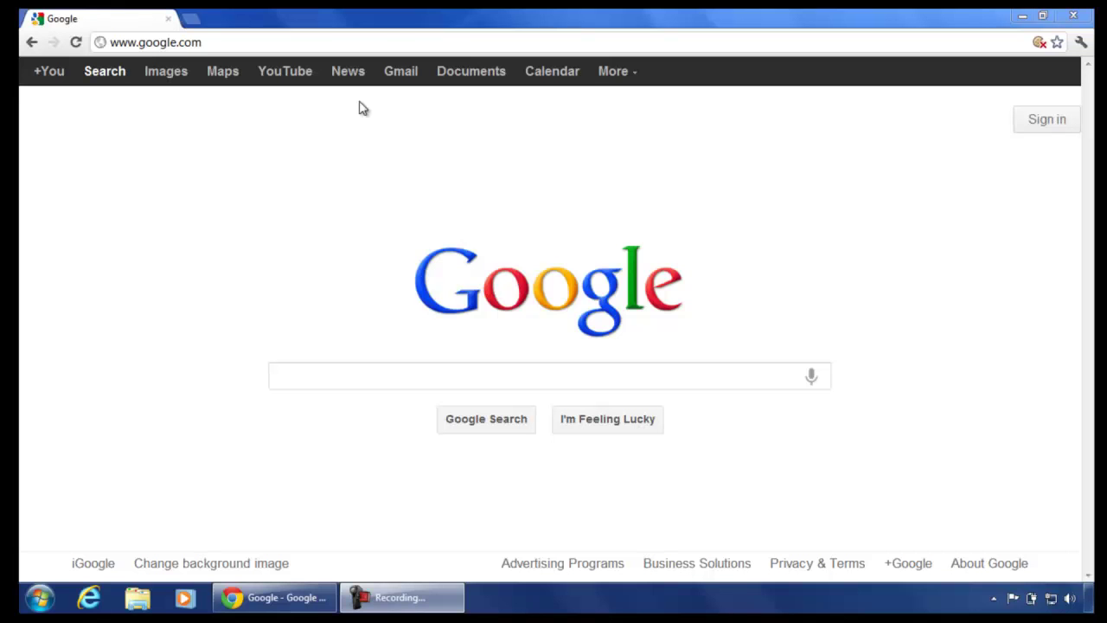
# Replace the Google homepage with the router panel at 192.168.3.1.
pyautogui.click(318, 47)
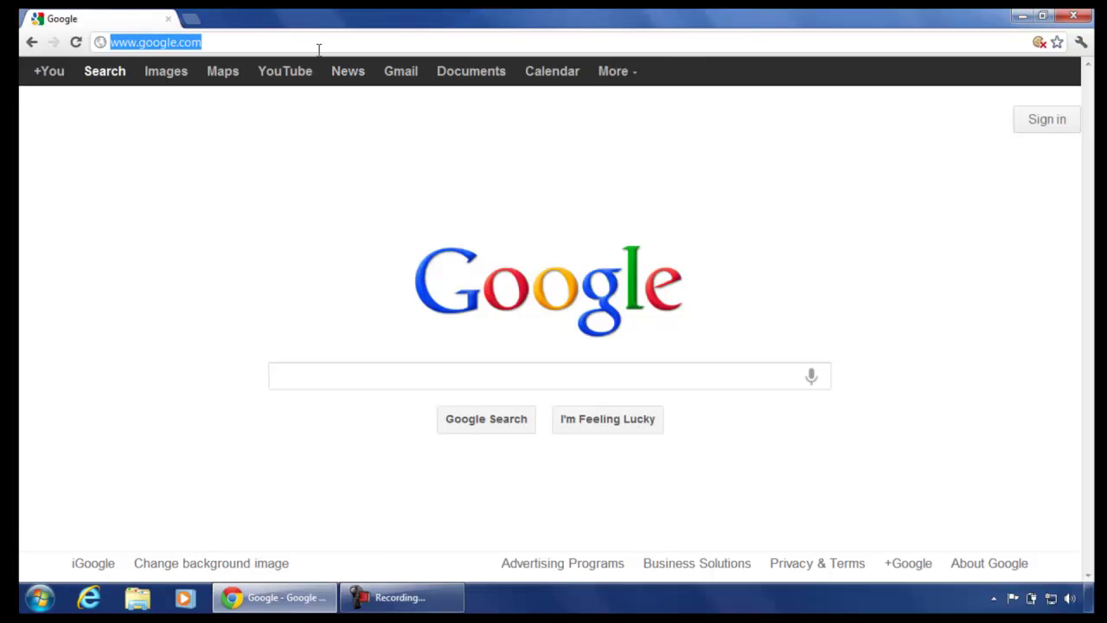
pyautogui.write('192.168.1.1')
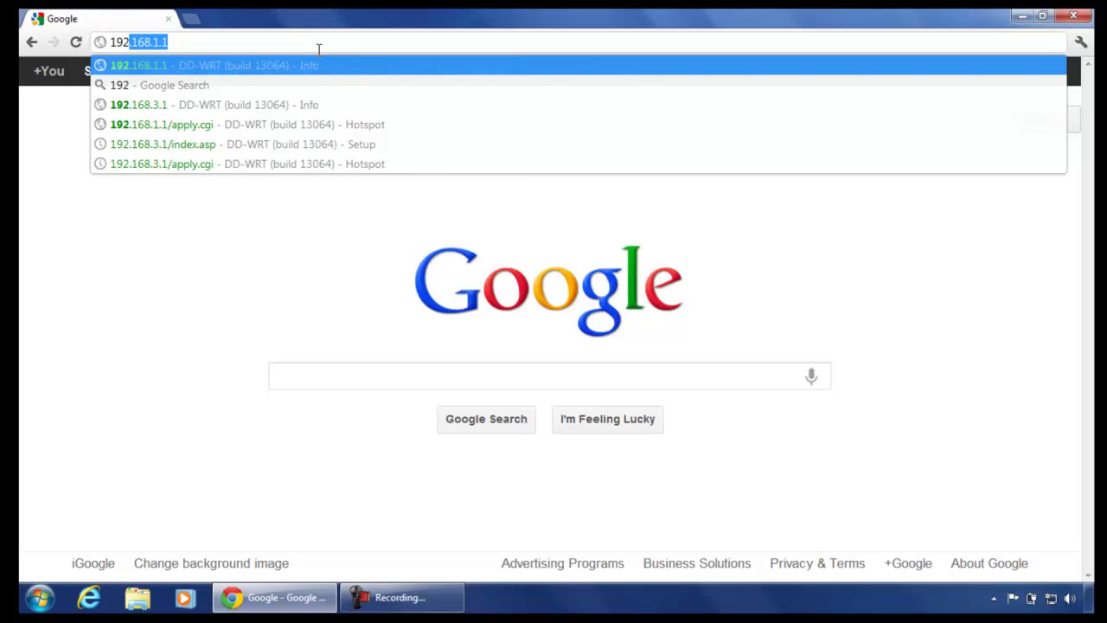
pyautogui.press('Down')
pyautogui.press('Down')
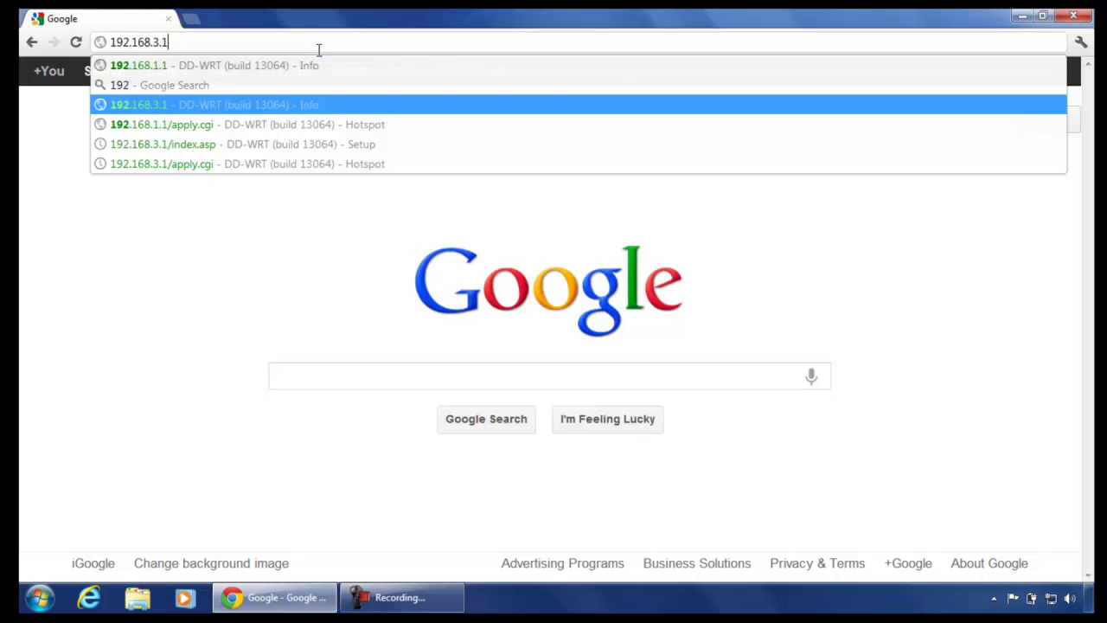
pyautogui.press('Return')
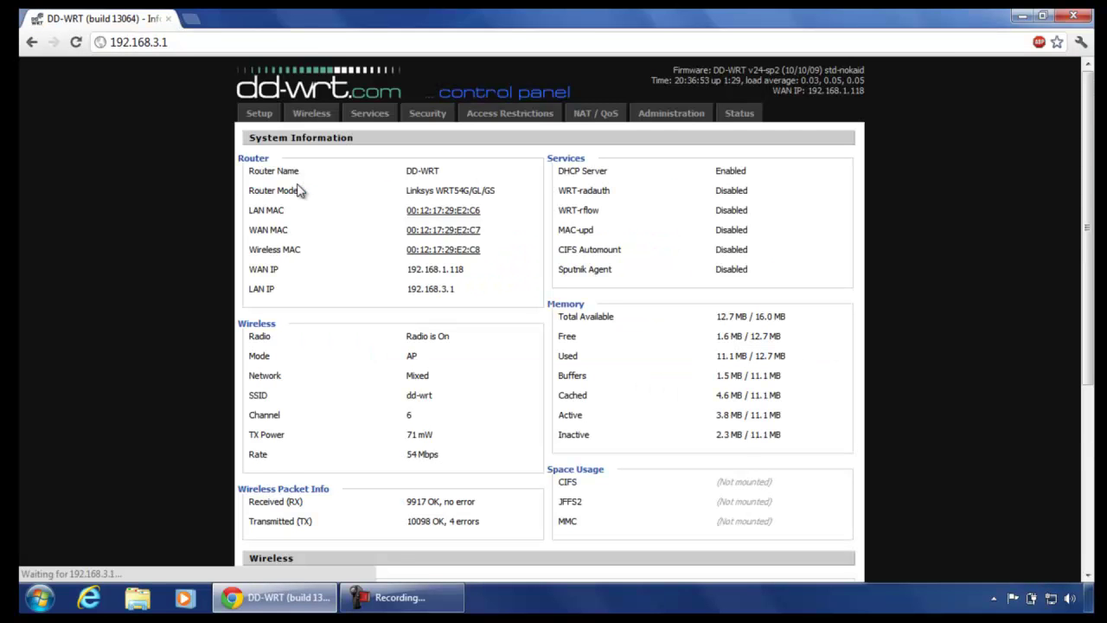
# On the Services Hotspot page, disable Chillispot, enable the Sputnik Agent, then save and apply.
pyautogui.click(375, 112)
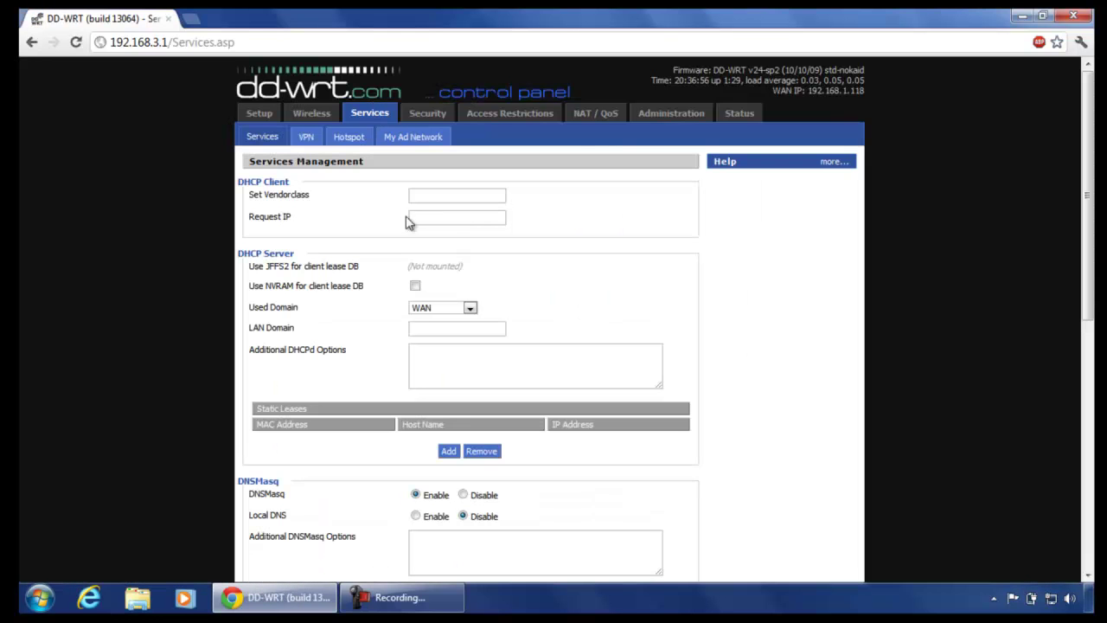
pyautogui.click(360, 136)
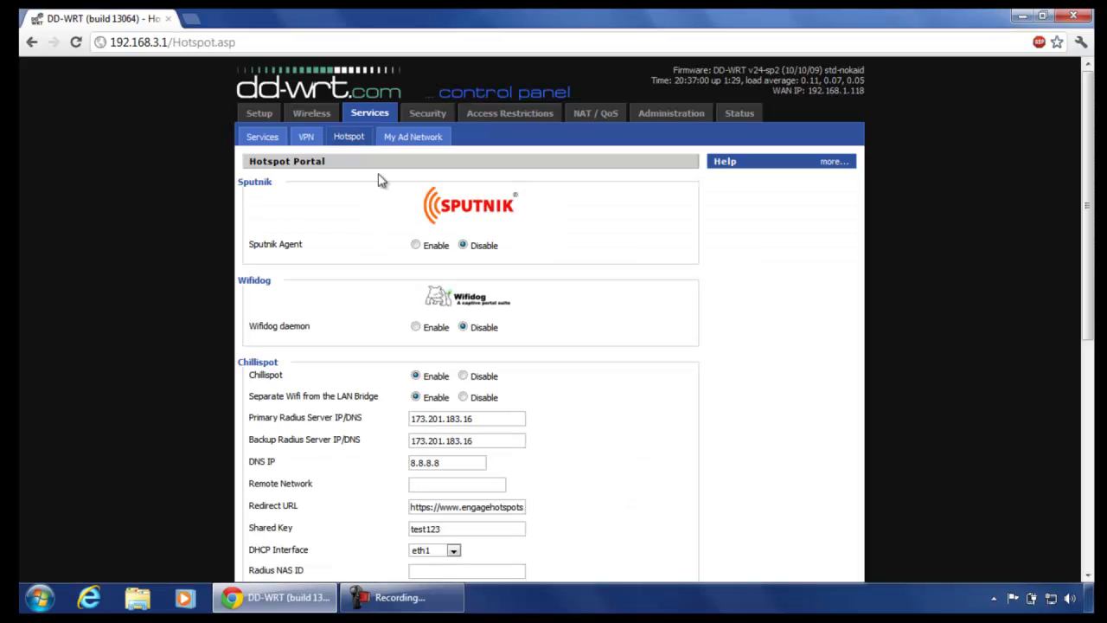
pyautogui.click(464, 376)
pyautogui.click(416, 245)
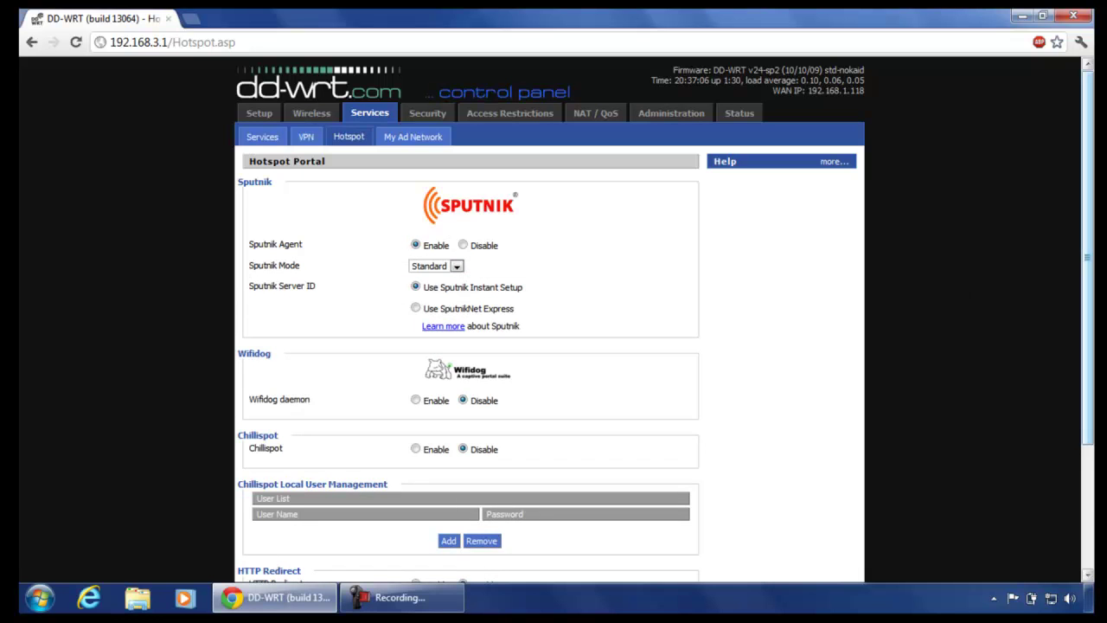
pyautogui.moveTo(1091, 242); pyautogui.dragTo(1092, 355)
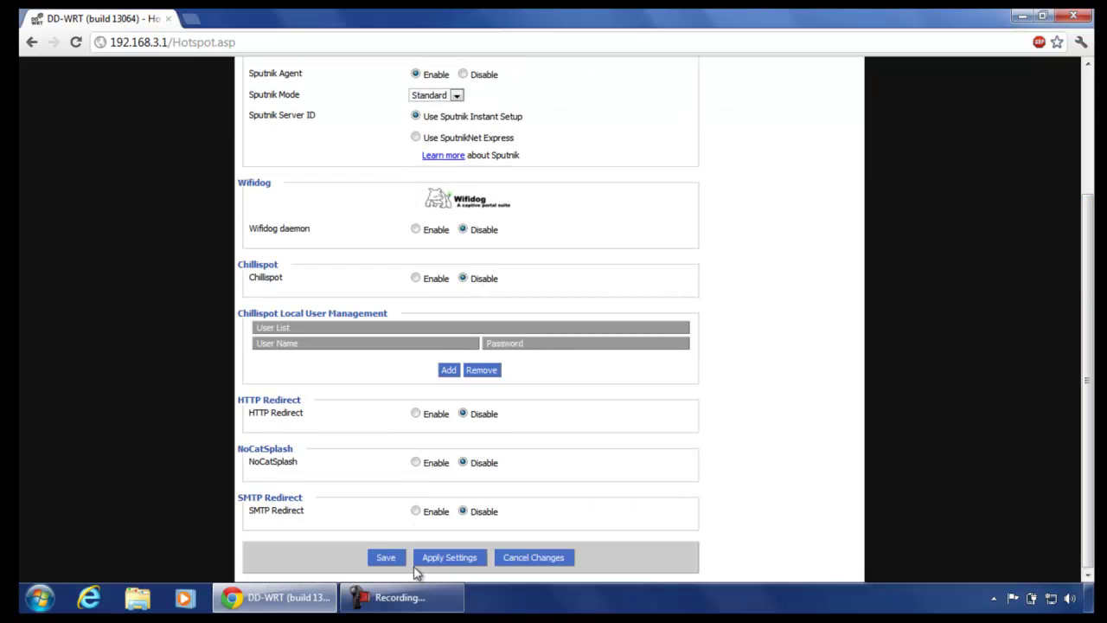
pyautogui.click(388, 567)
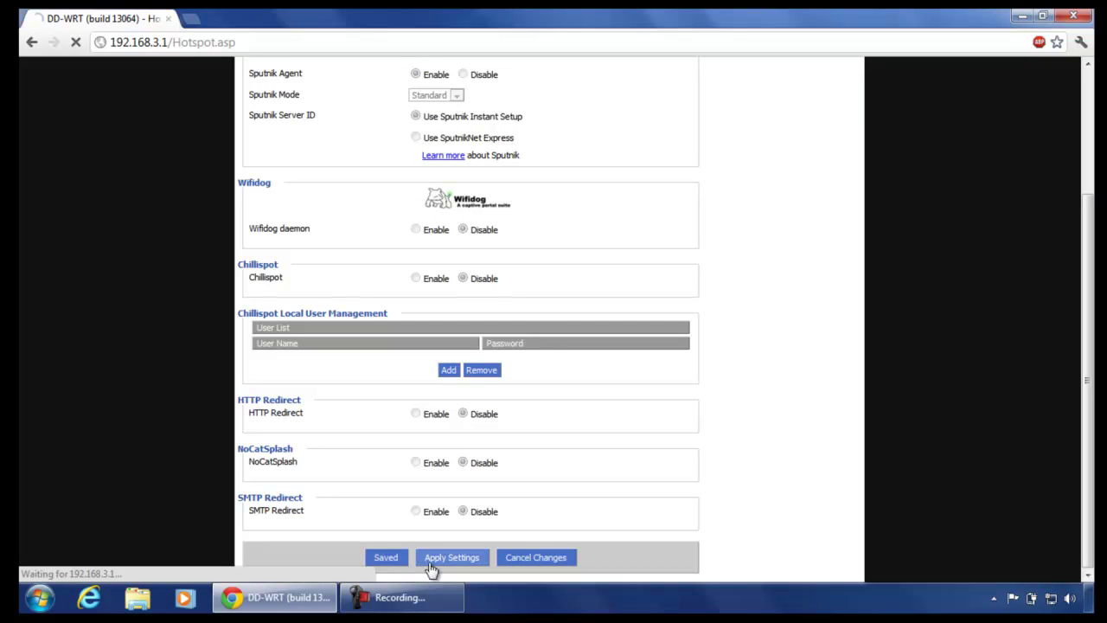
pyautogui.click(444, 564)
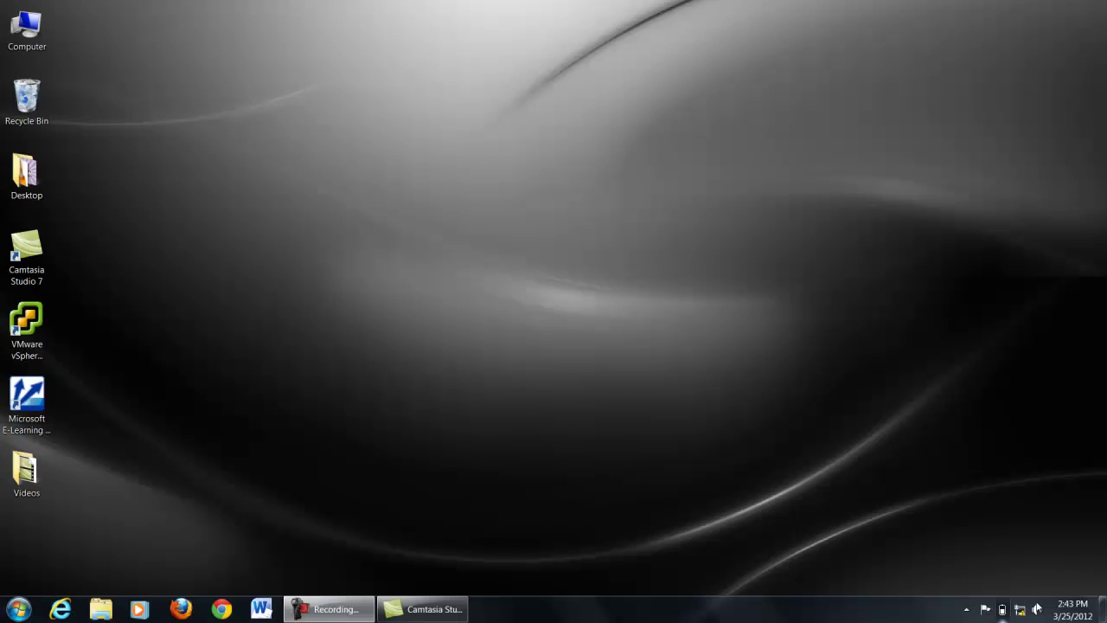
# Connect the client to the dd-wrt wireless network.
pyautogui.click(1020, 609)
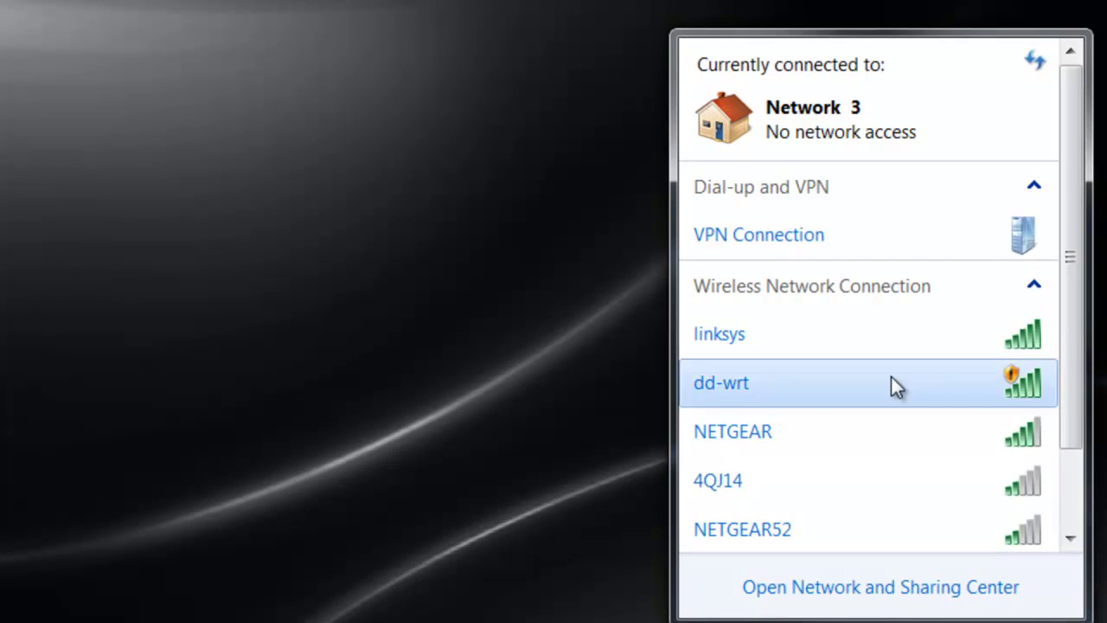
pyautogui.click(897, 386)
pyautogui.click(999, 516)
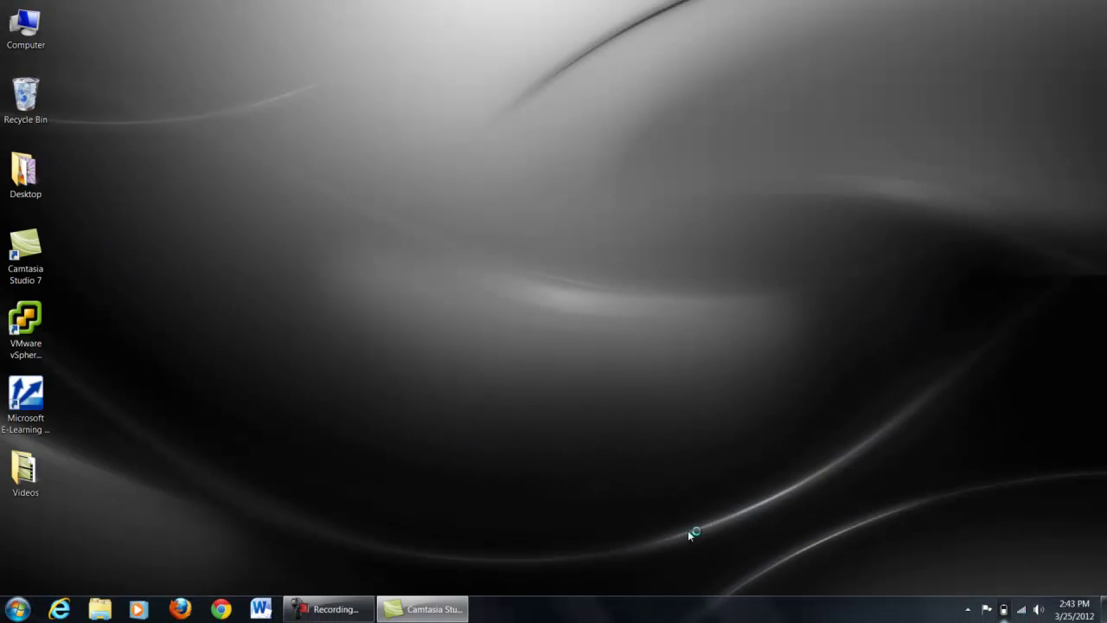
# In Chrome, pass the IST 648 Project splash page with 'Click to get on-line' to reach Google.
pyautogui.click(221, 609)
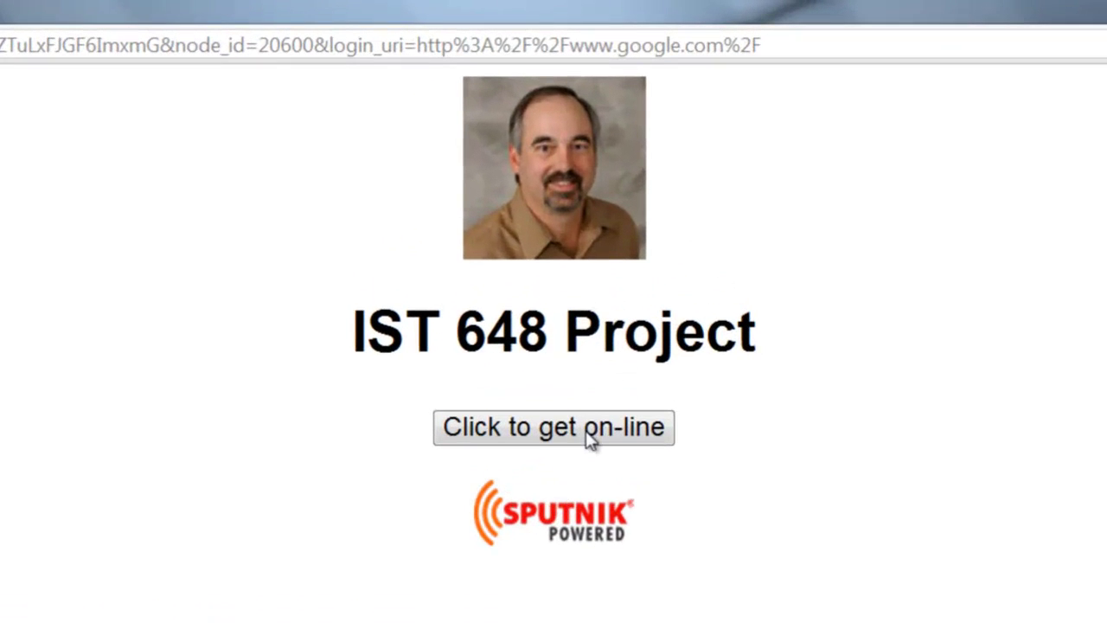
pyautogui.click(589, 432)
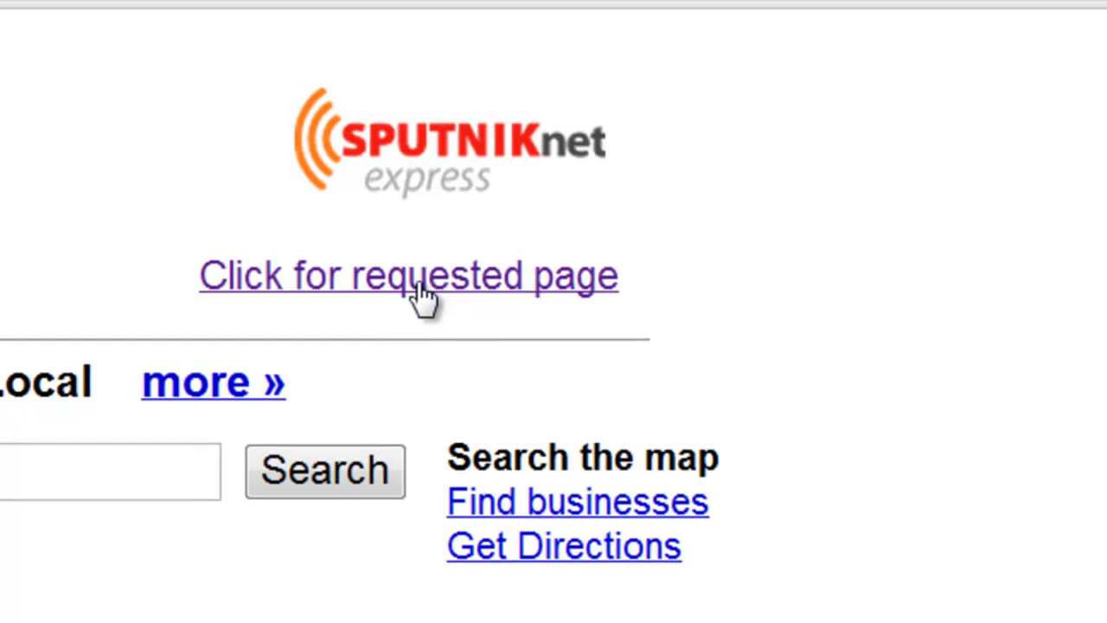
pyautogui.click(414, 294)
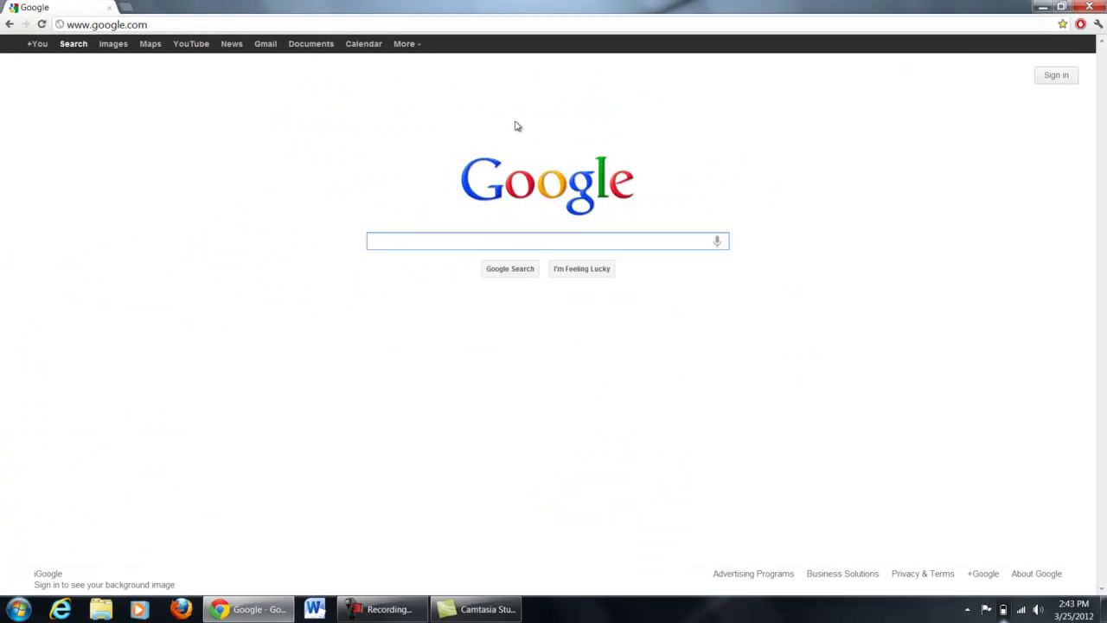